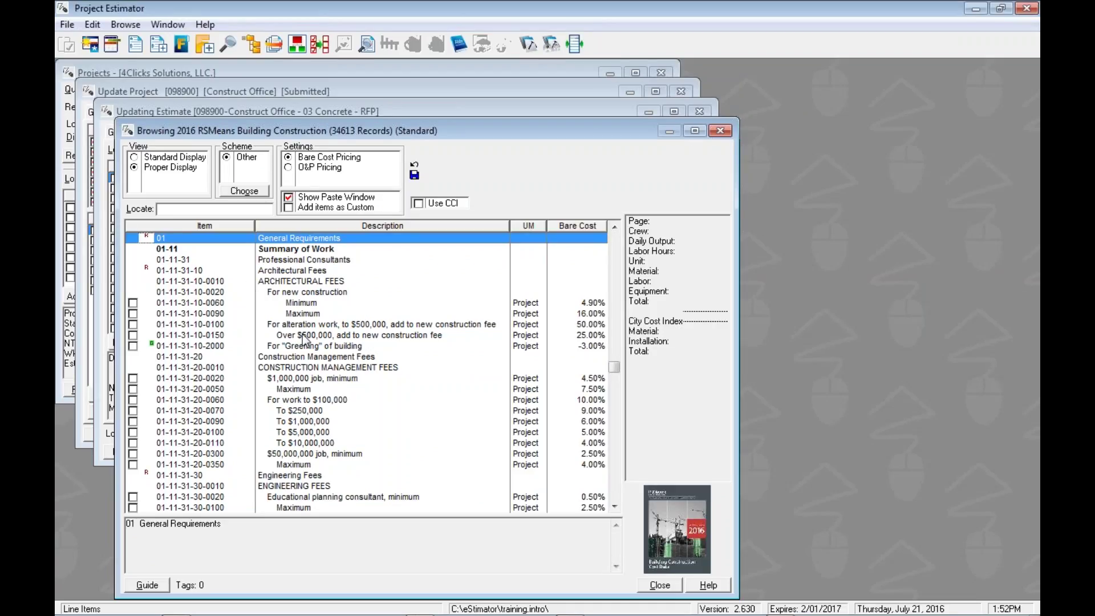
- Select the architectural fees minimum item (4.90% per project) and review its full description
left_click(343, 314)
key("Up")
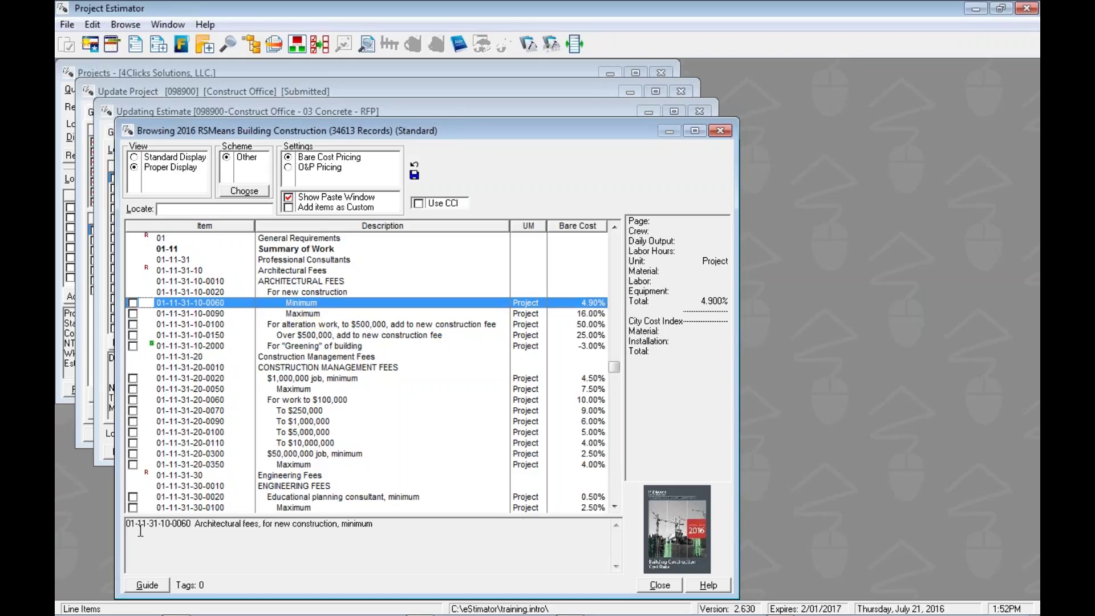
left_click_drag(127, 528, 388, 532)
left_click(383, 532)
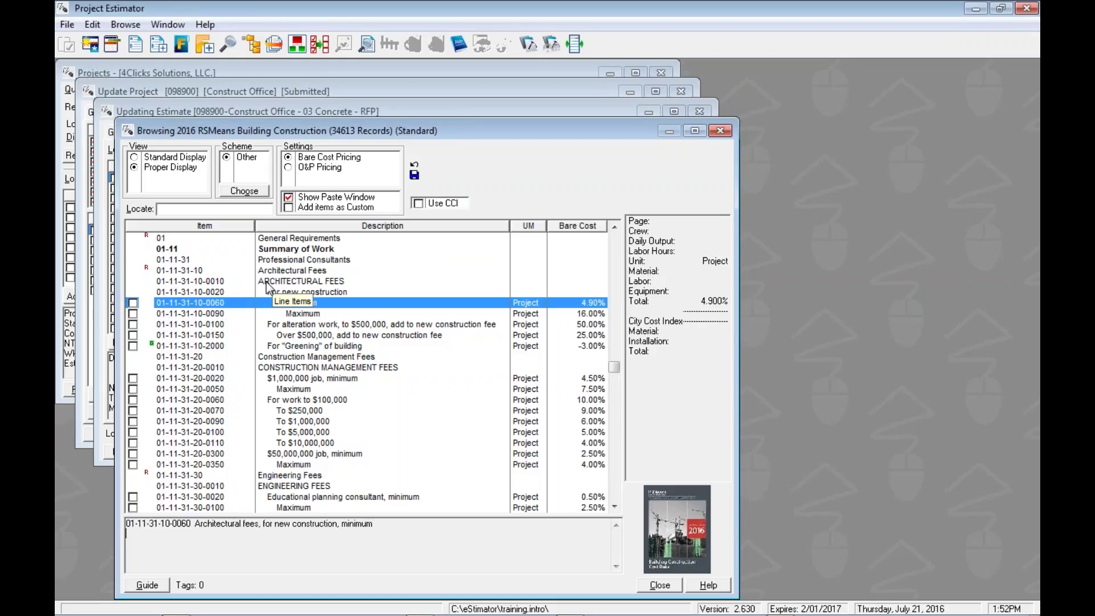
- Switch the list to Standard Display and back to Proper Display, then select the For new construction row
left_click(134, 157)
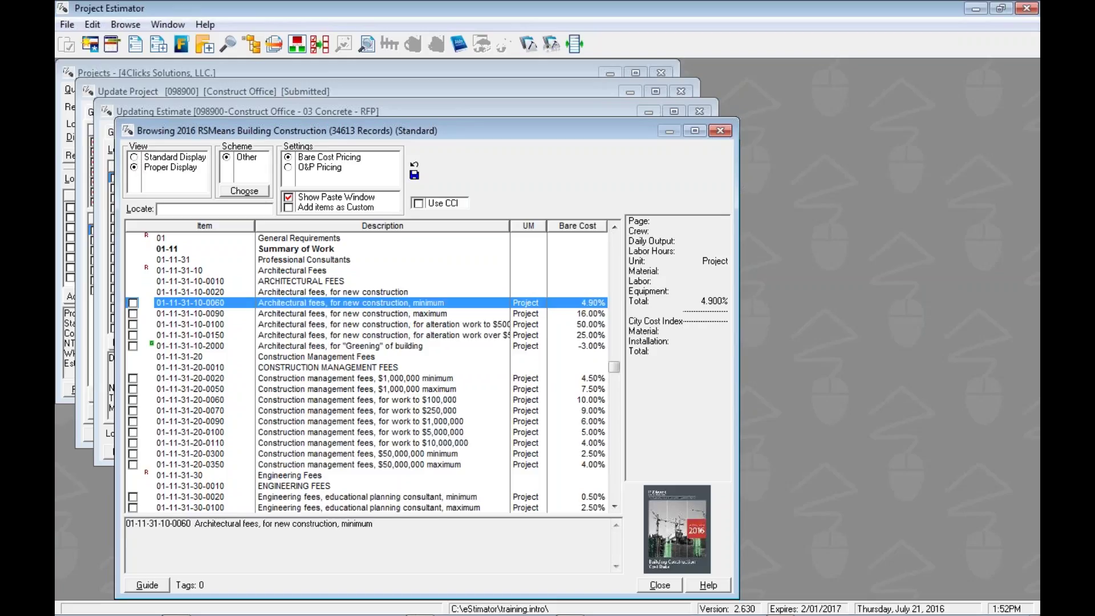
left_click(135, 167)
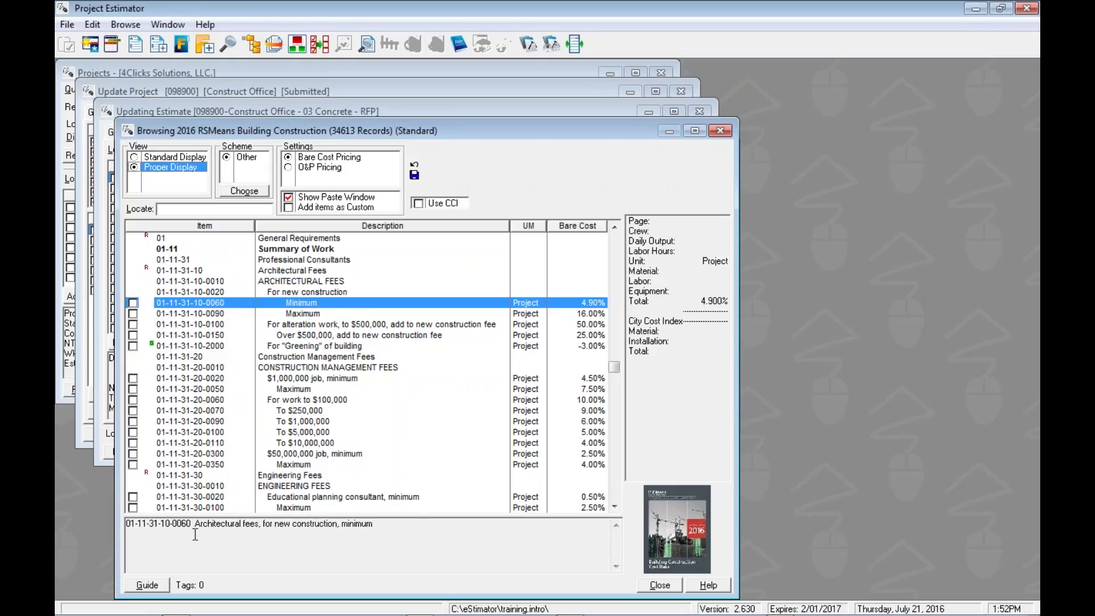
left_click(424, 533)
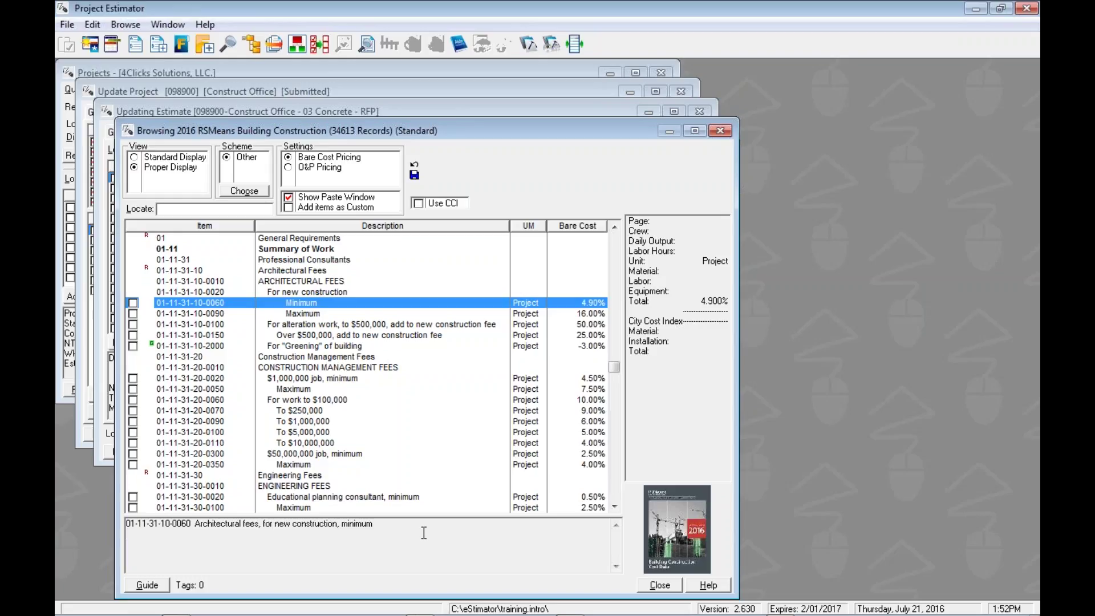
left_click(322, 296)
type("21")
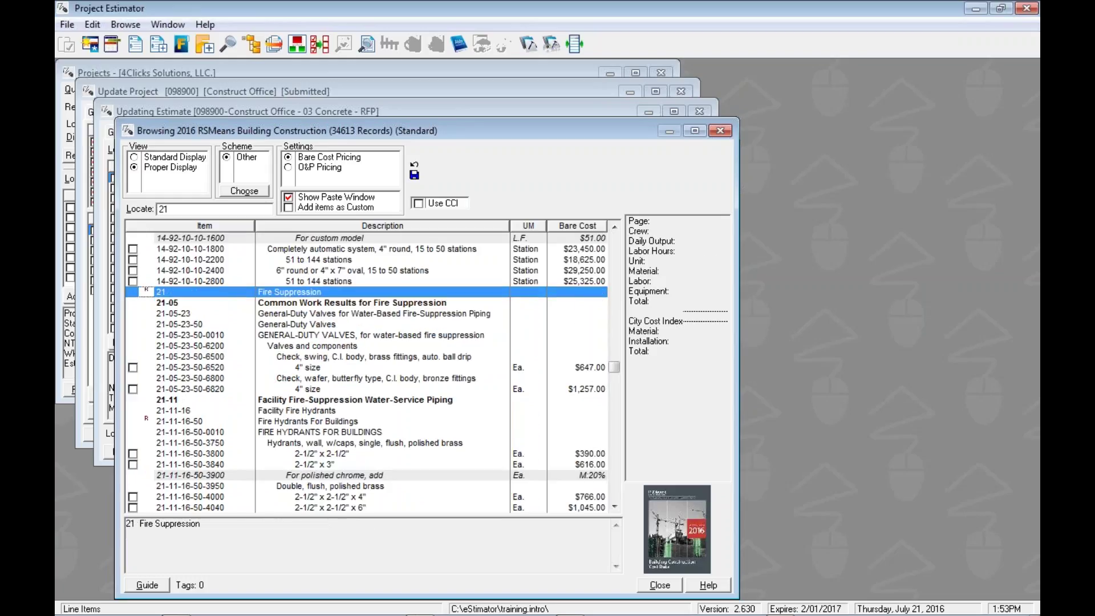
key("Down")
key("Down")
key("Down")
key("Down")
key("Down")
key("Down")
key("Down")
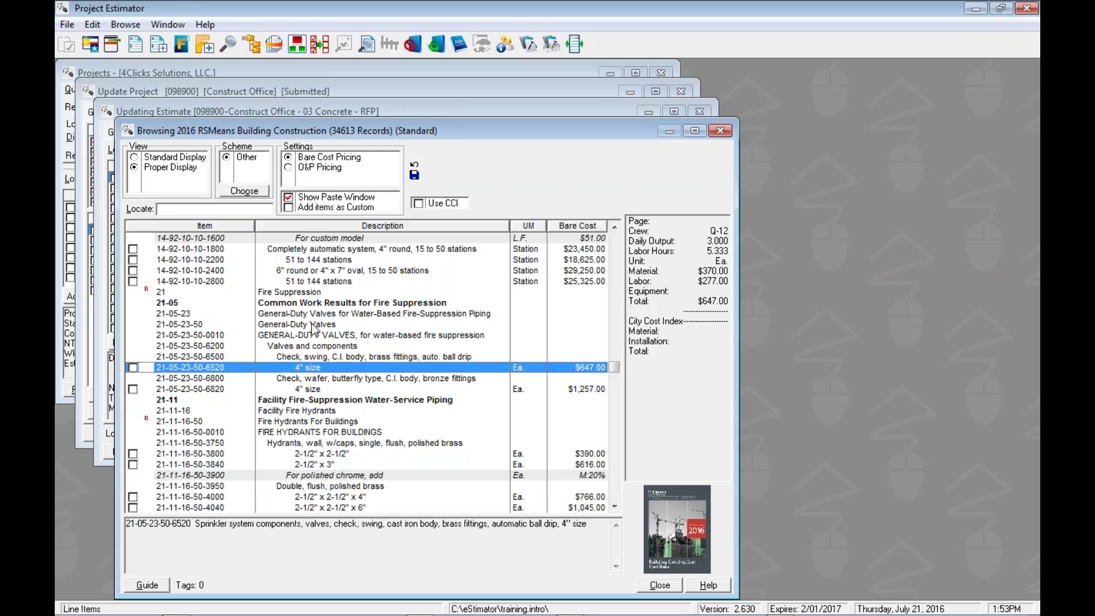
left_click(288, 168)
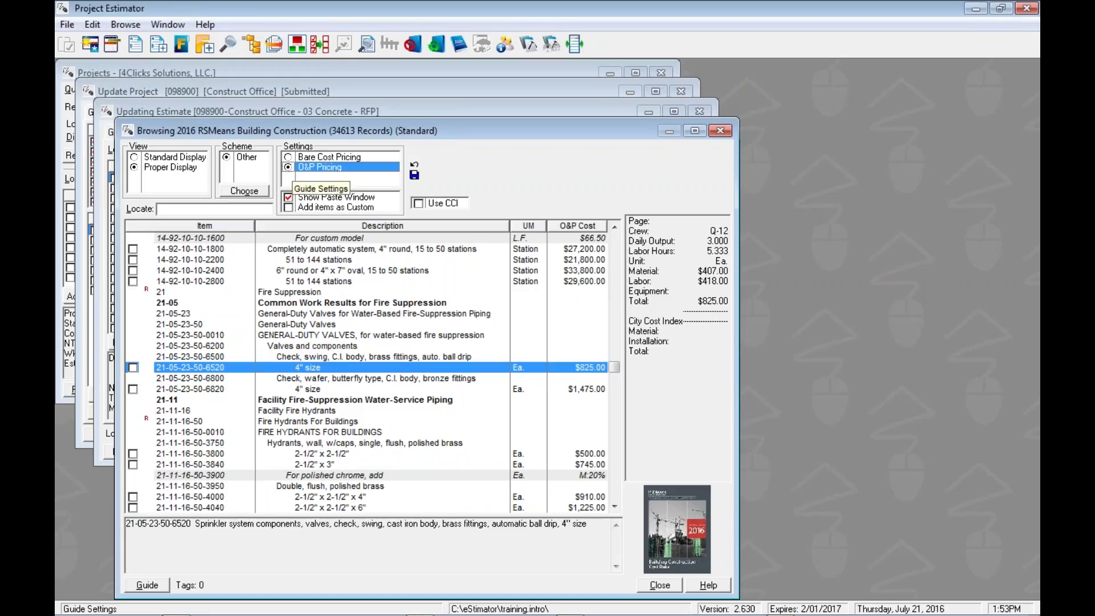
left_click(289, 158)
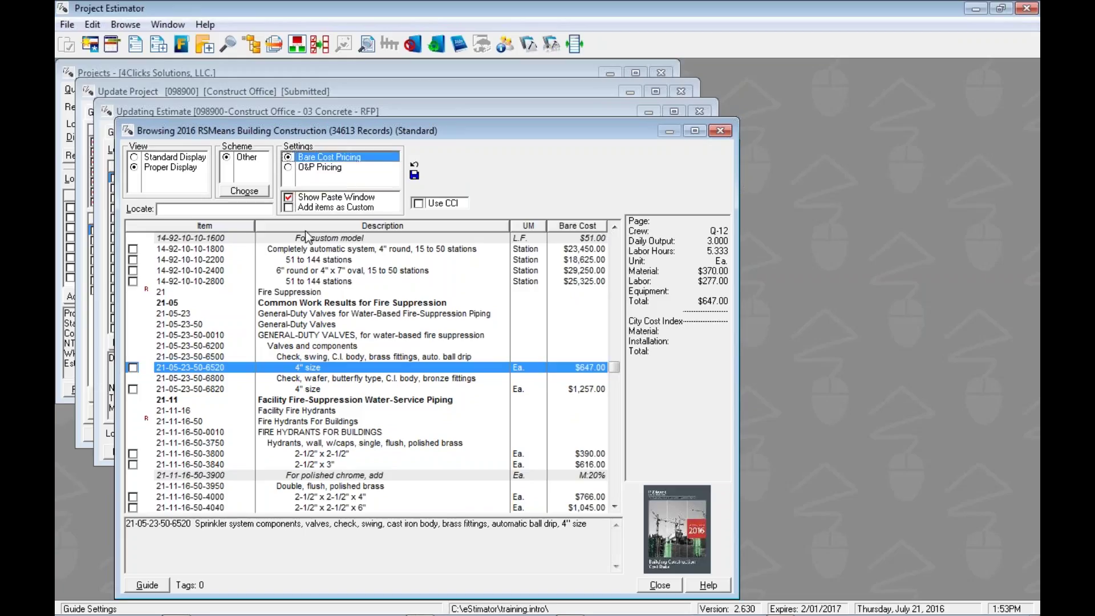
left_click(573, 228)
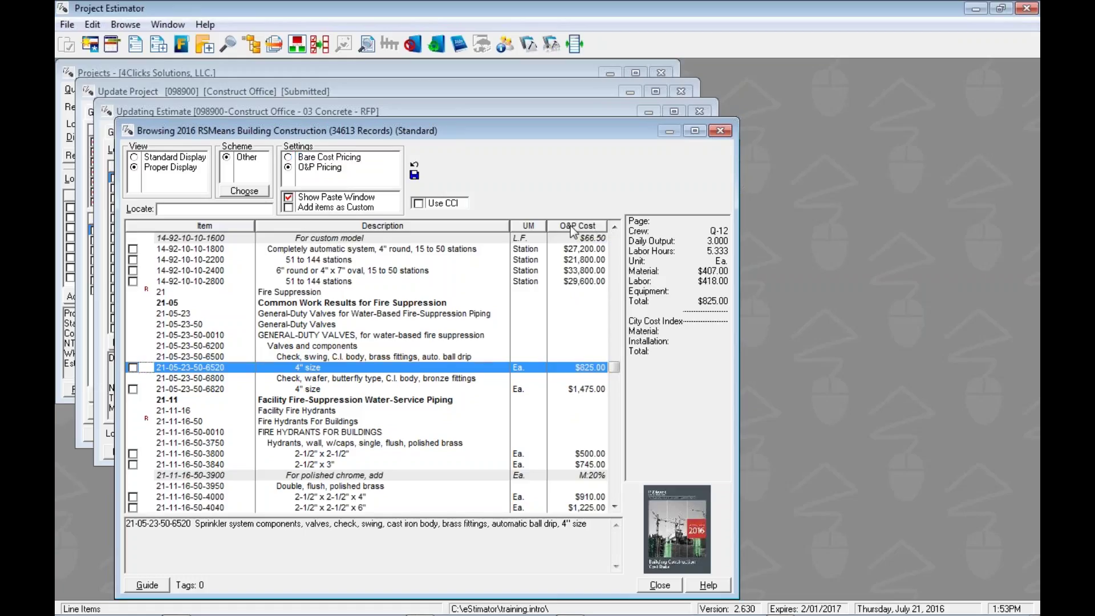
left_click(573, 228)
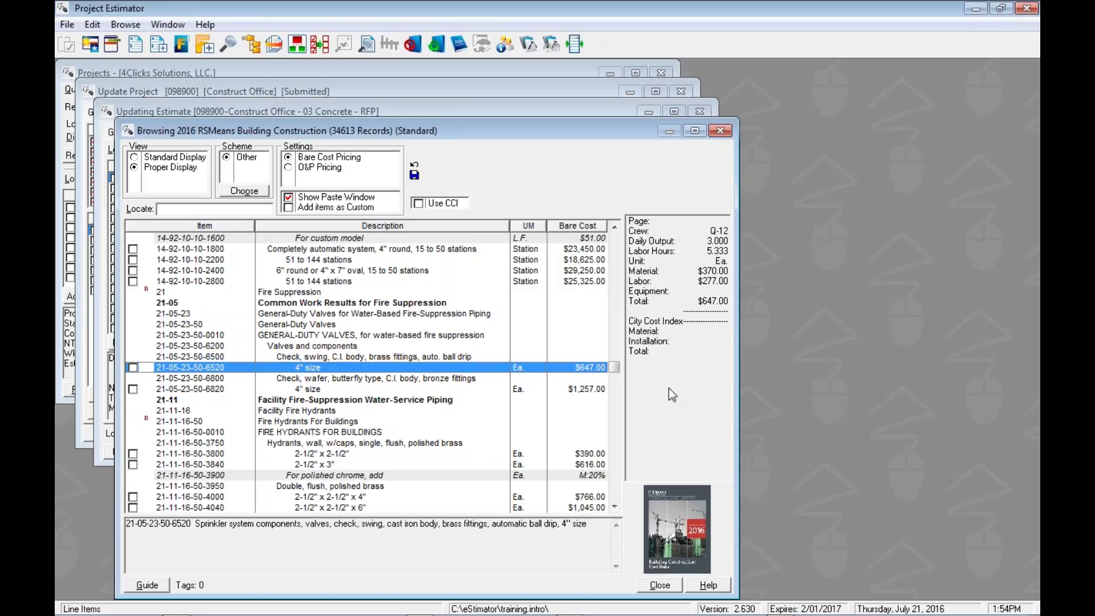
left_click(665, 231)
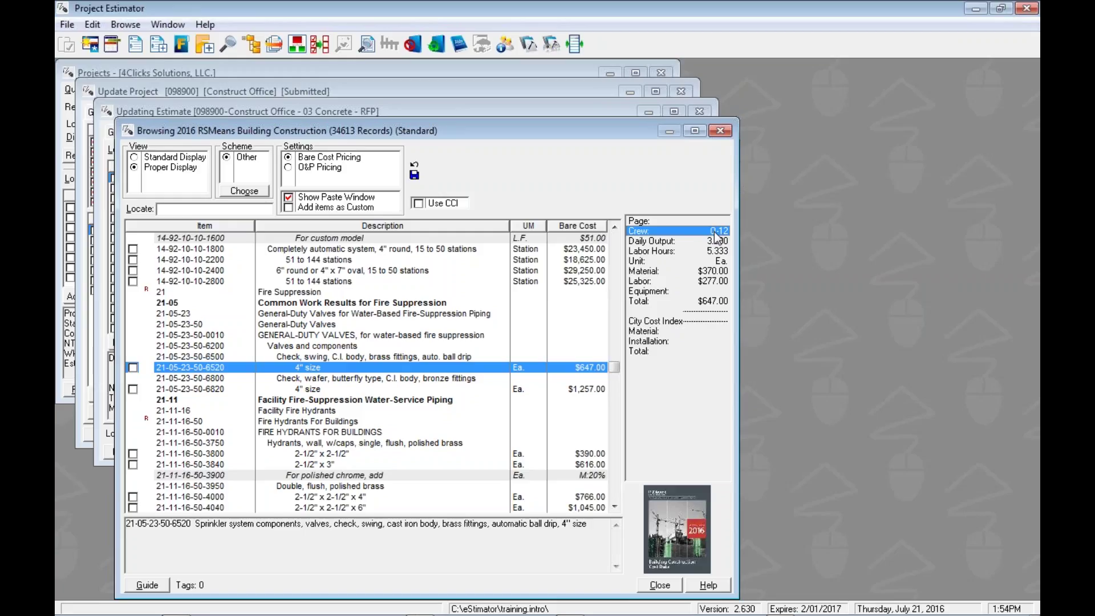
double_click(679, 231)
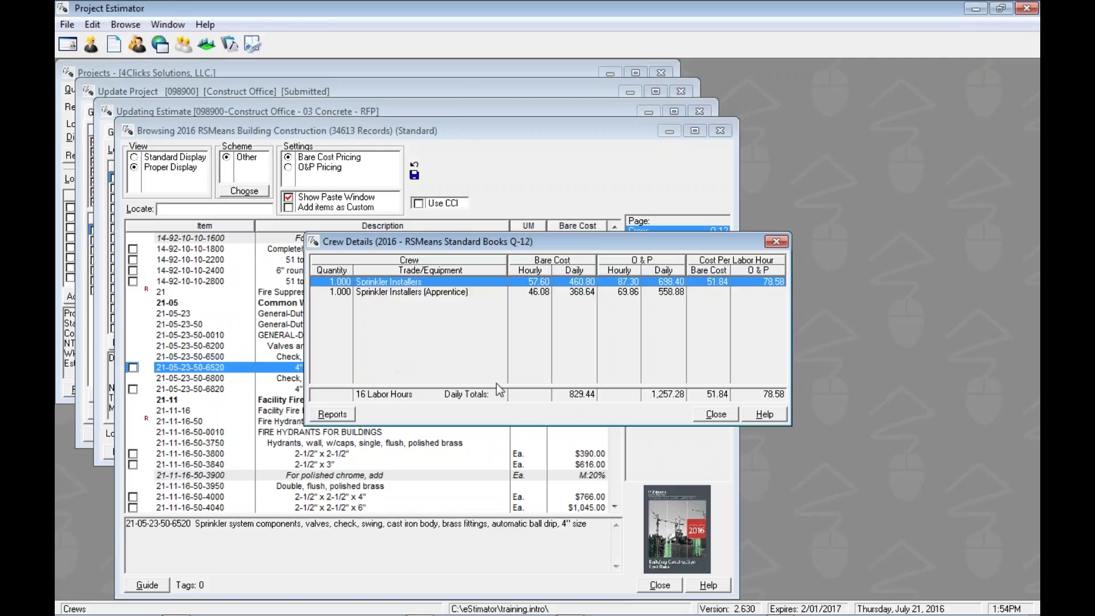
left_click(710, 415)
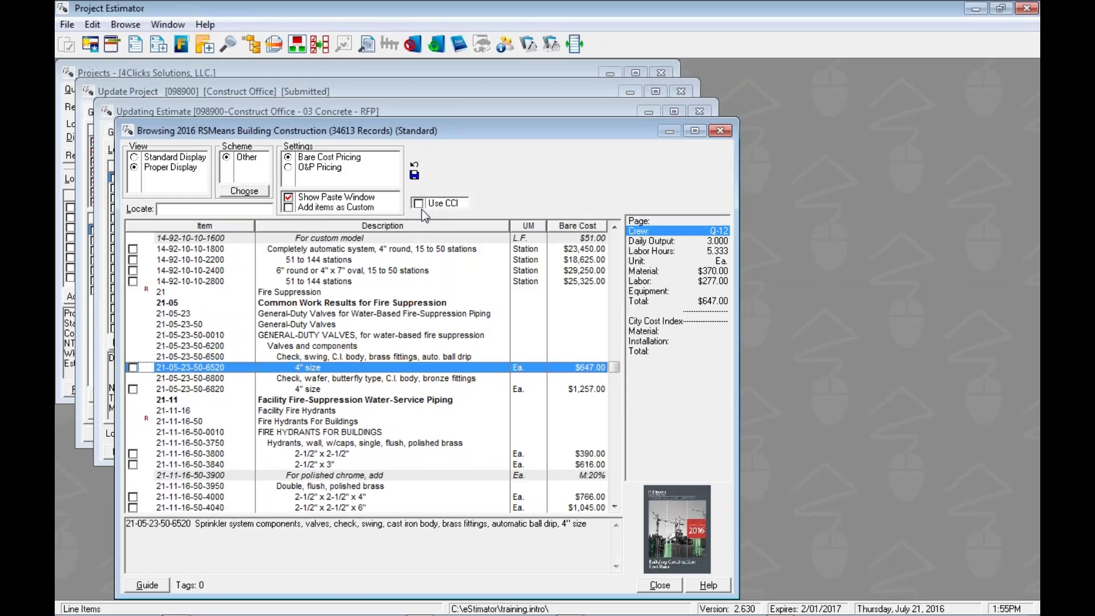
left_click(420, 204)
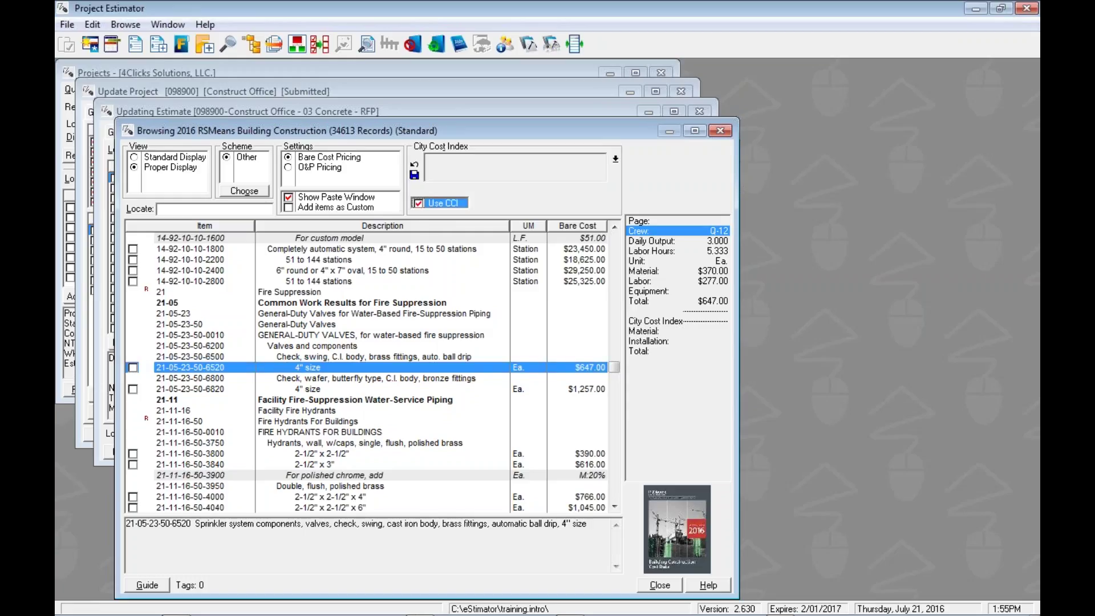
left_click(615, 163)
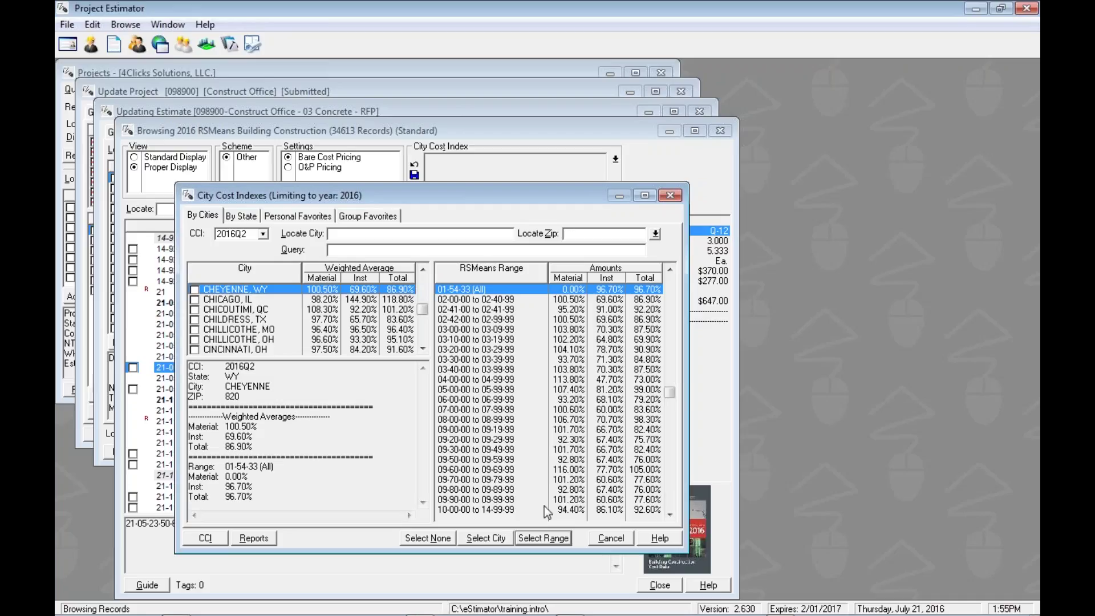
left_click(485, 539)
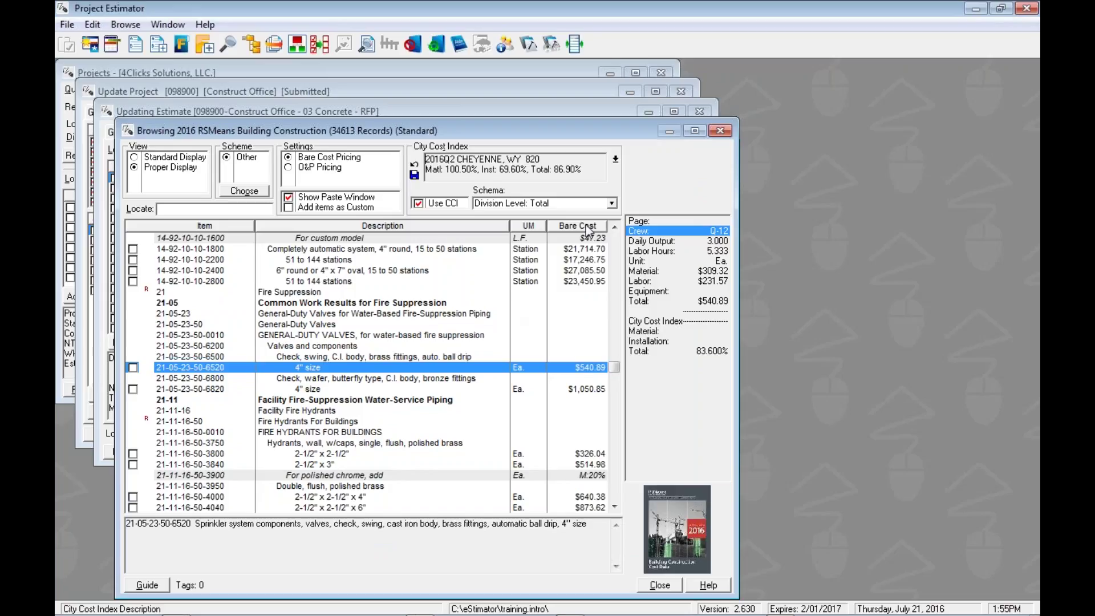
left_click(612, 203)
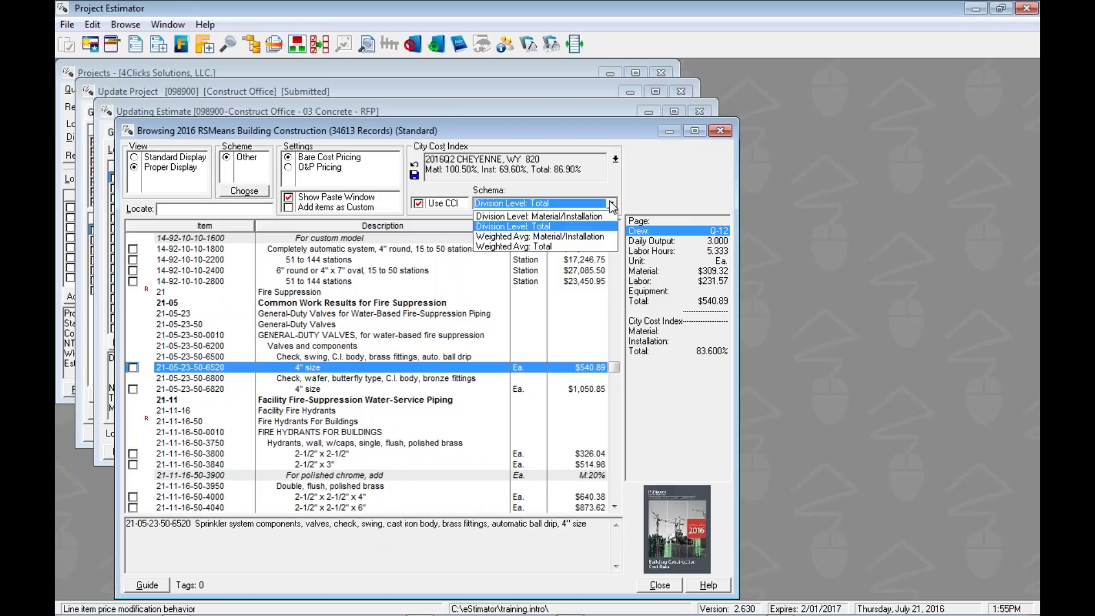
left_click(494, 248)
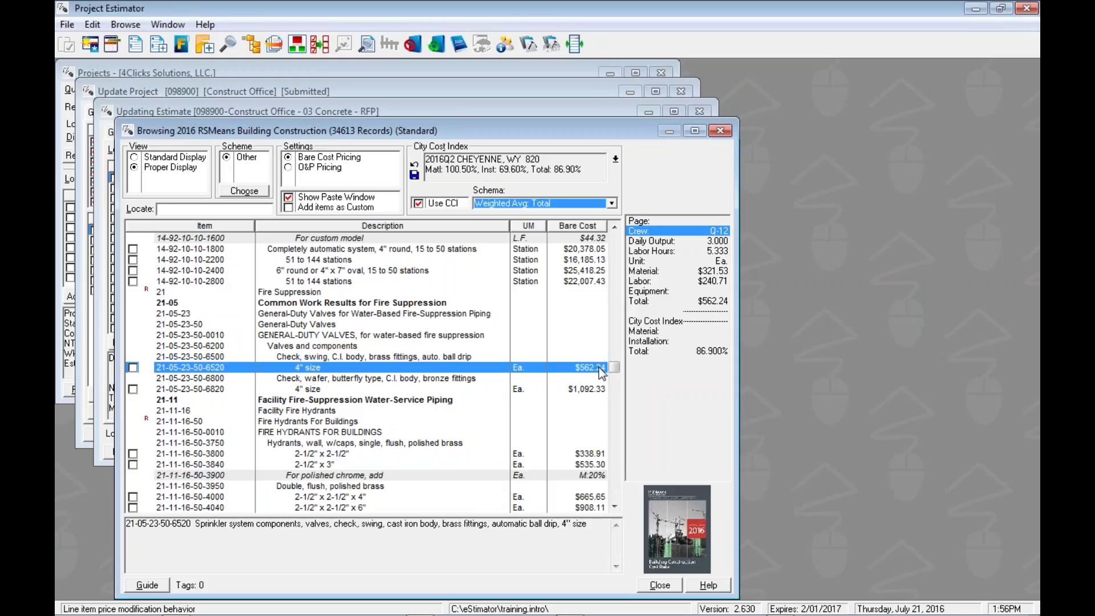
left_click(422, 204)
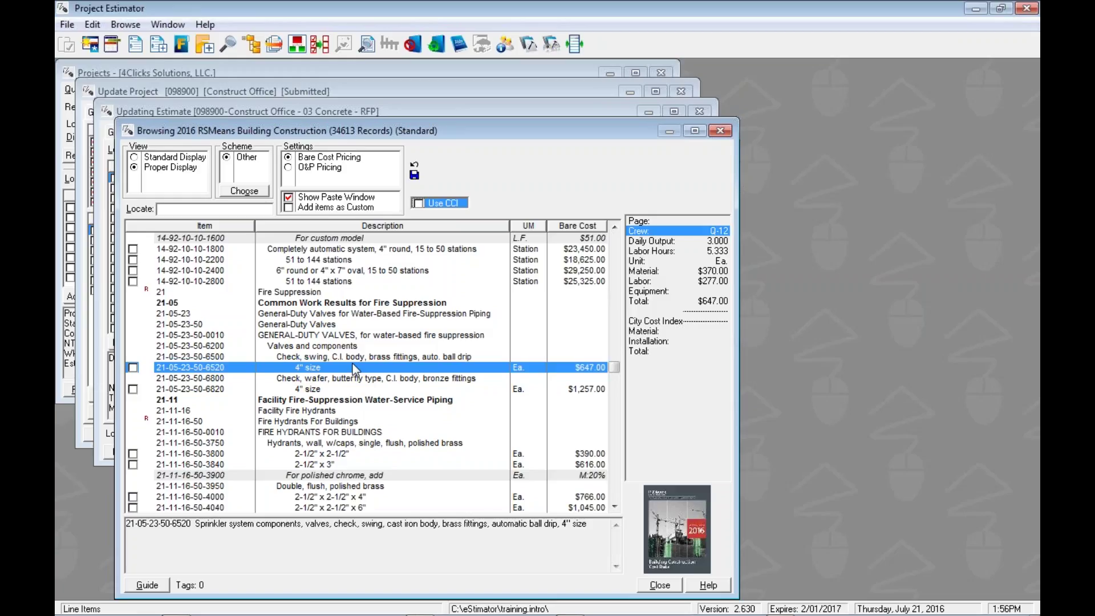
- Jump with Ctrl+Home back to 01 General Requirements at the top of the guide
key("ctrl+Home")
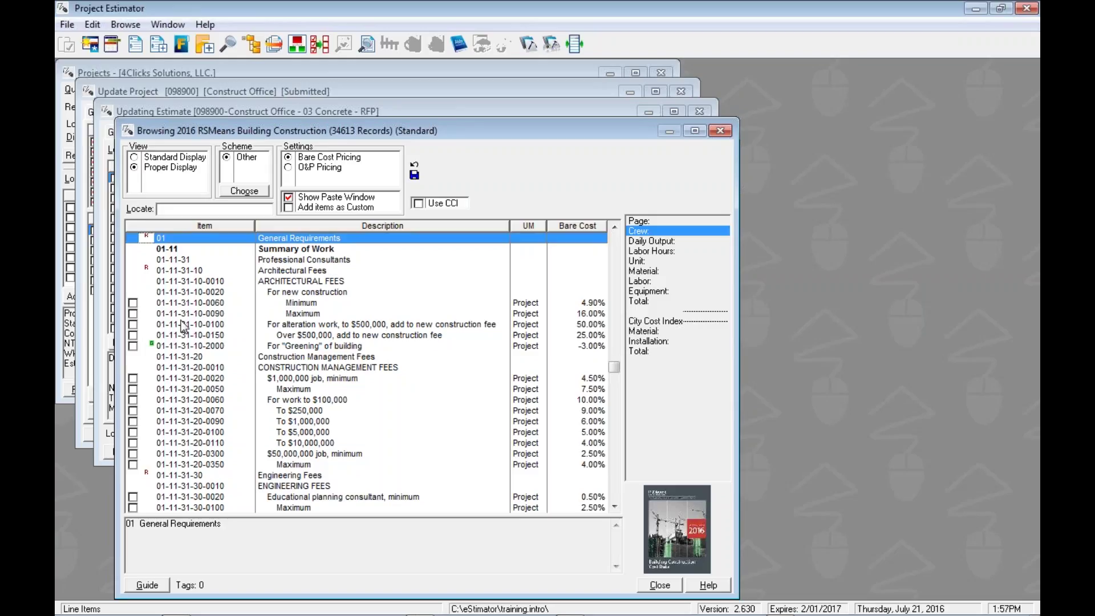
- Locate 05-12 and move to 05-12-23 Structural Steel for Buildings
left_click(187, 270)
key("Up")
key("Up")
key("Up")
type("05-12")
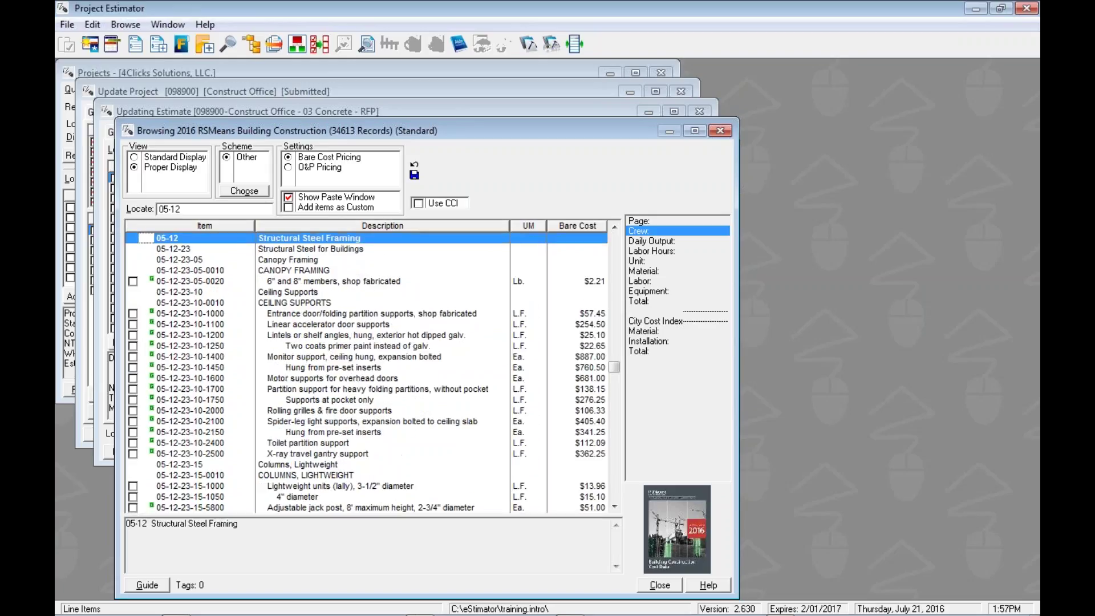
type("-23-75")
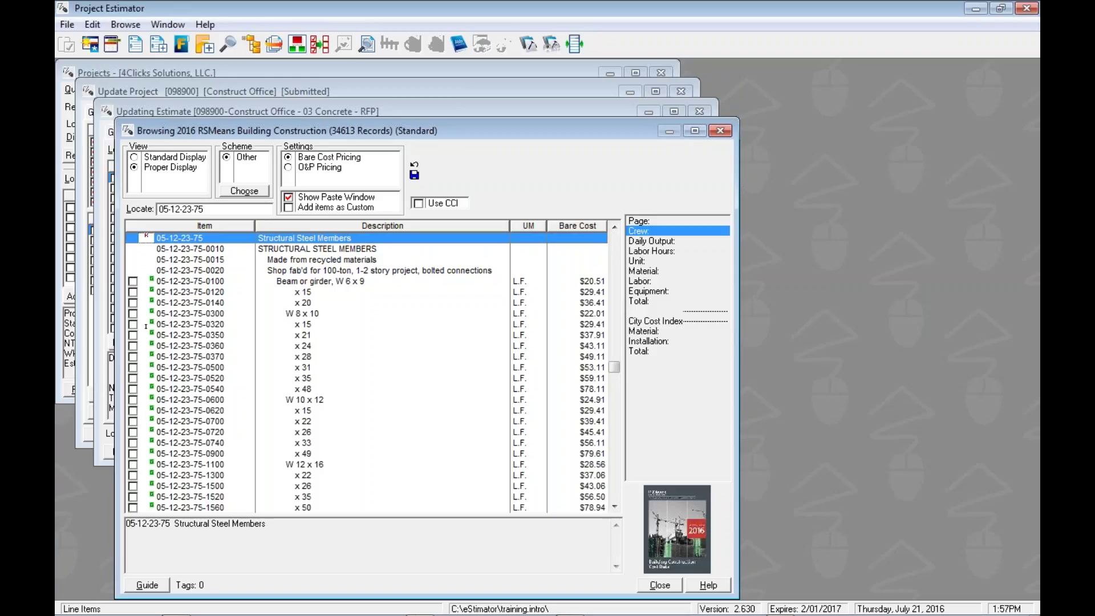
key("BackSpace")
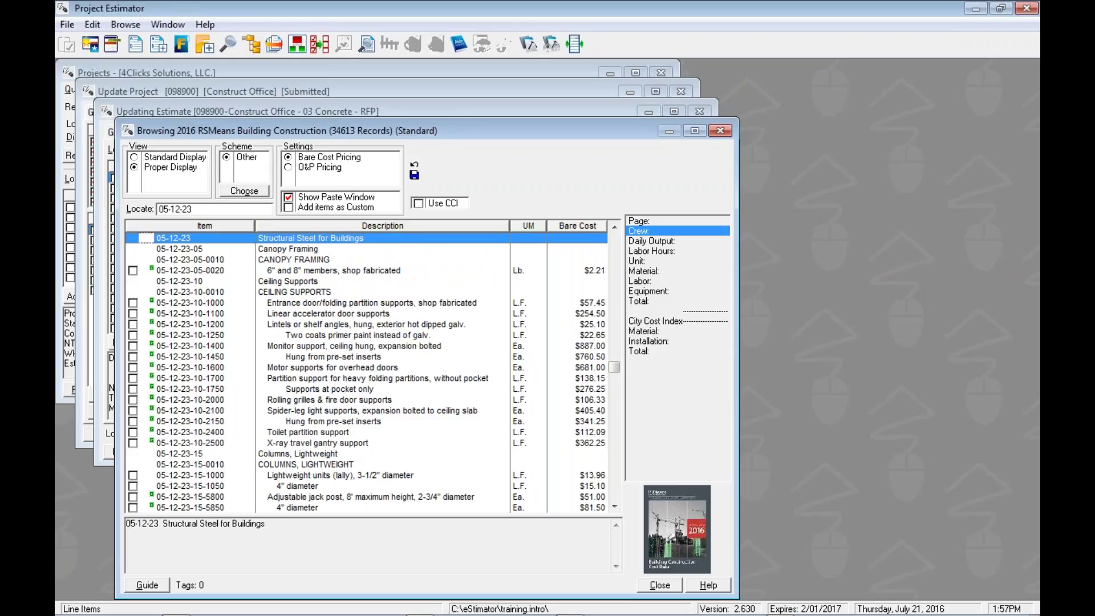
key("BackSpace")
key("BackSpace")
key("BackSpace")
key("BackSpace")
key("BackSpace")
key("BackSpace")
key("BackSpace")
key("BackSpace")
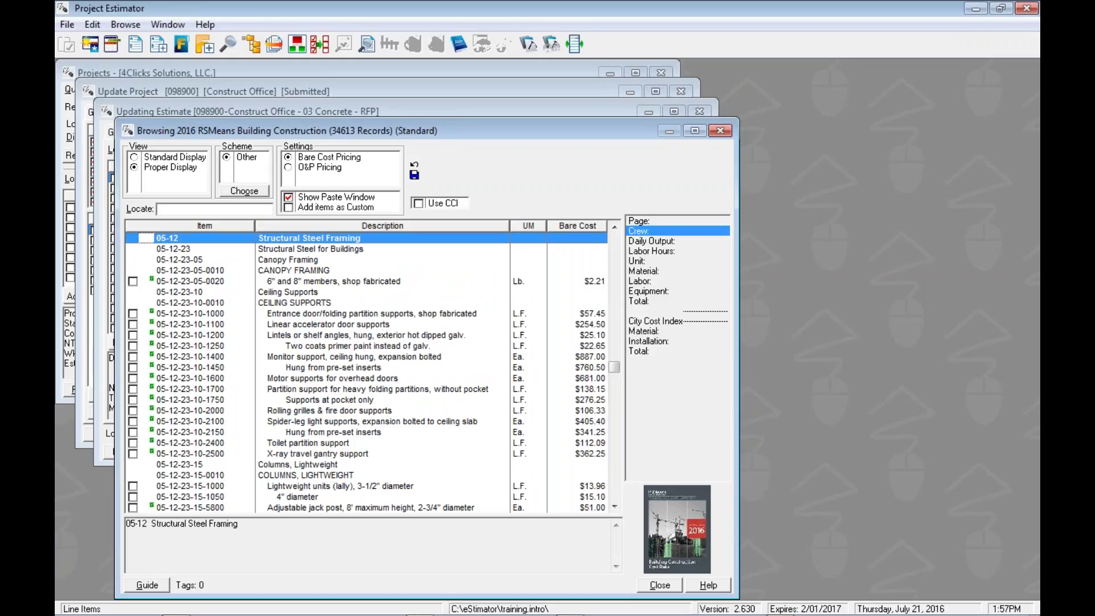
key("Down")
key("Down")
key("Down")
key("Up")
key("Up")
key("Up")
type("05-12")
key("Down")
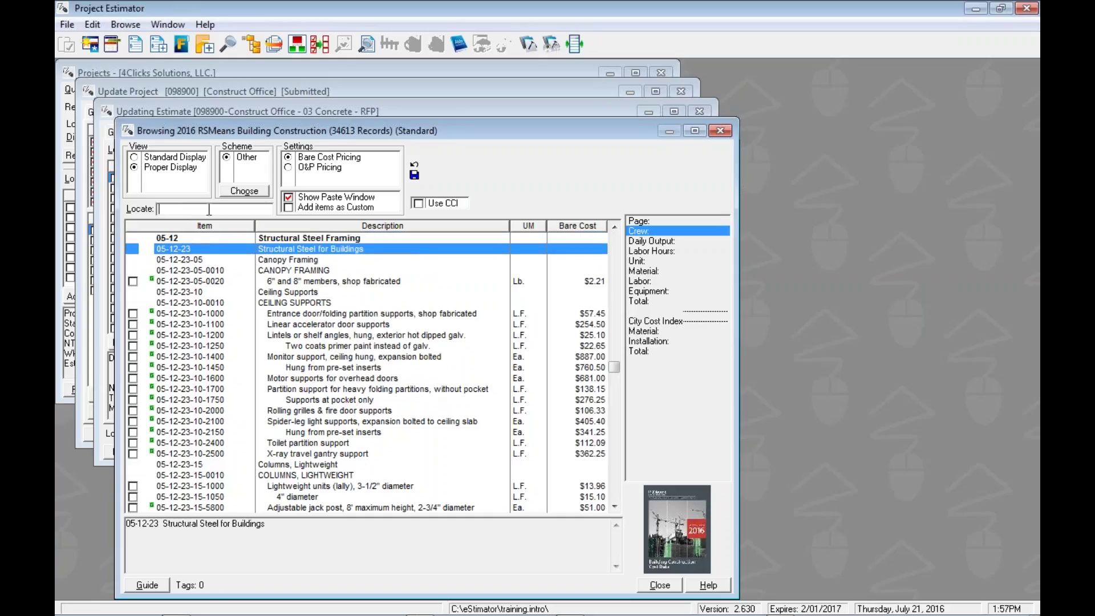
- Locate 01 and select the 01-11-31-10 Architectural Fees line, then return up to 01
type("01")
key("Return")
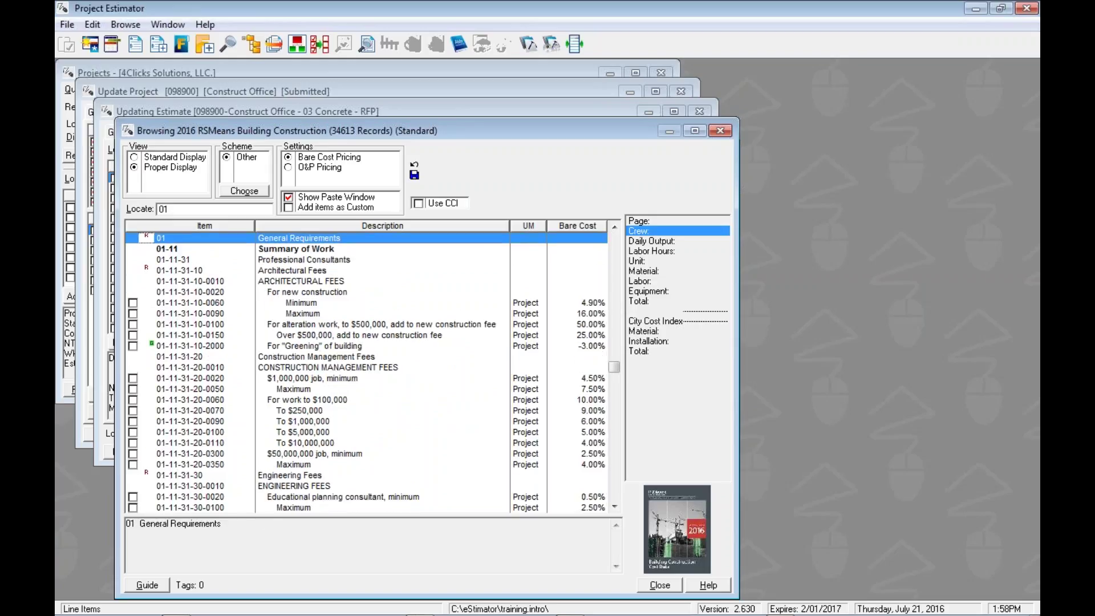
left_click(190, 260)
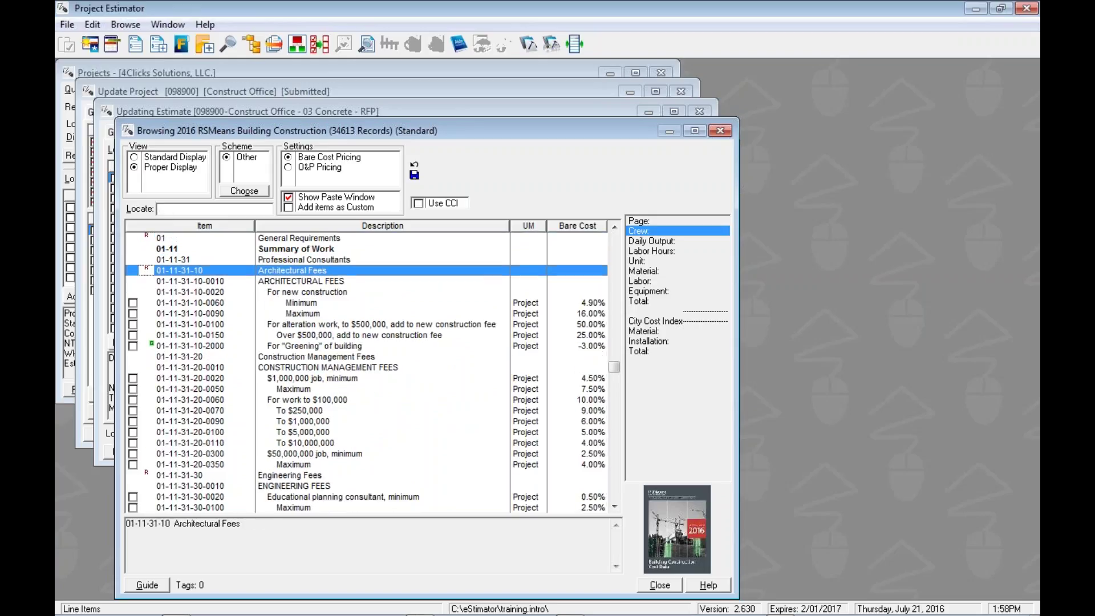
key("Up")
key("Up")
key("Up")
key("Up")
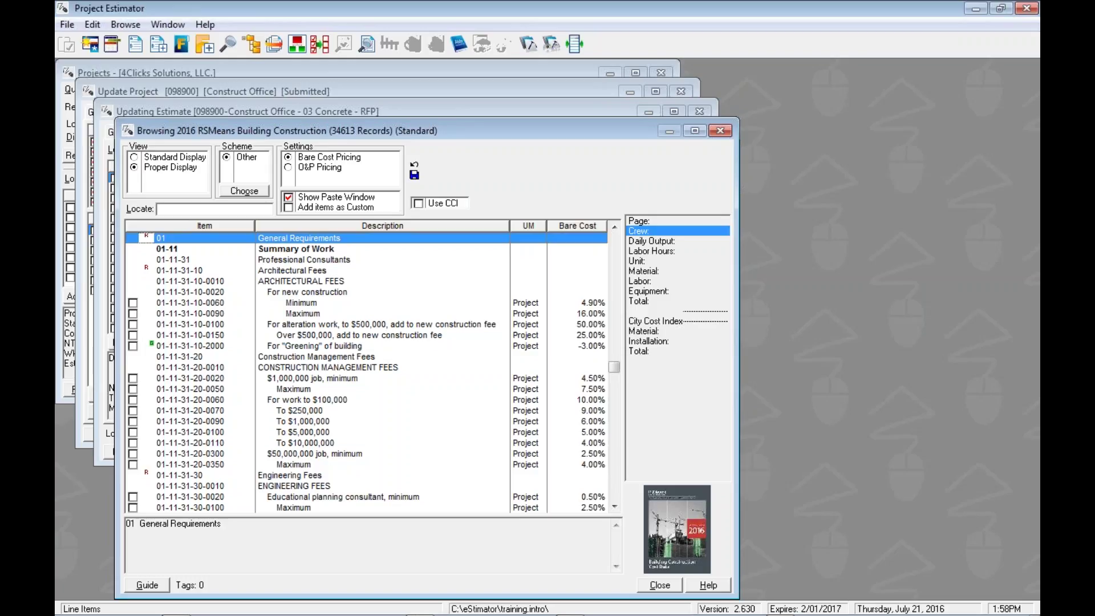
- Locate 09 and compare crew details of the Steam clean and Stain removal carpet items
type("09")
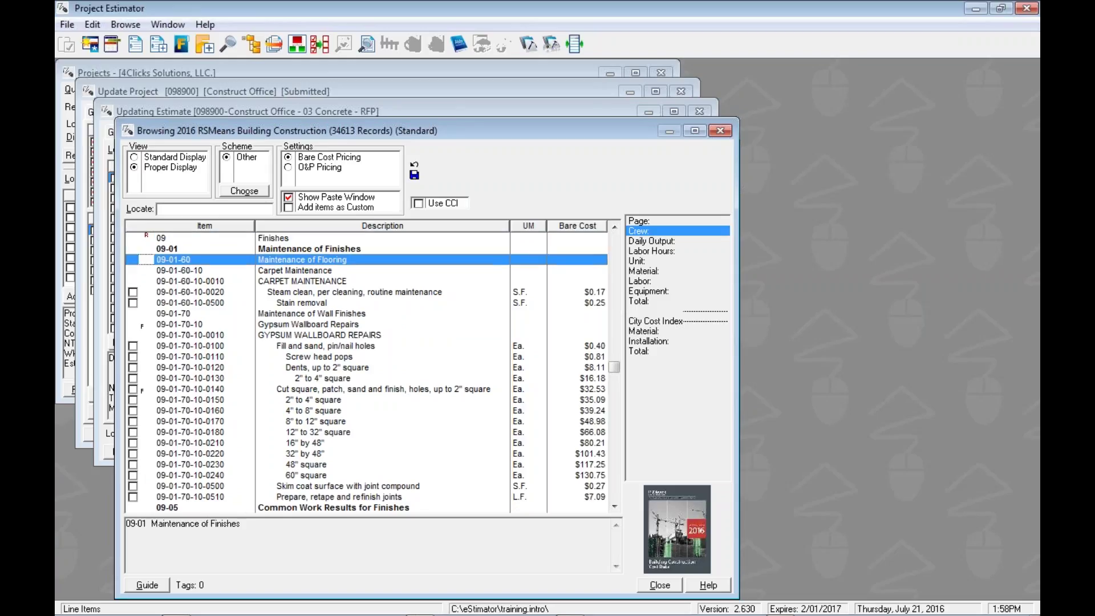
left_click(191, 291)
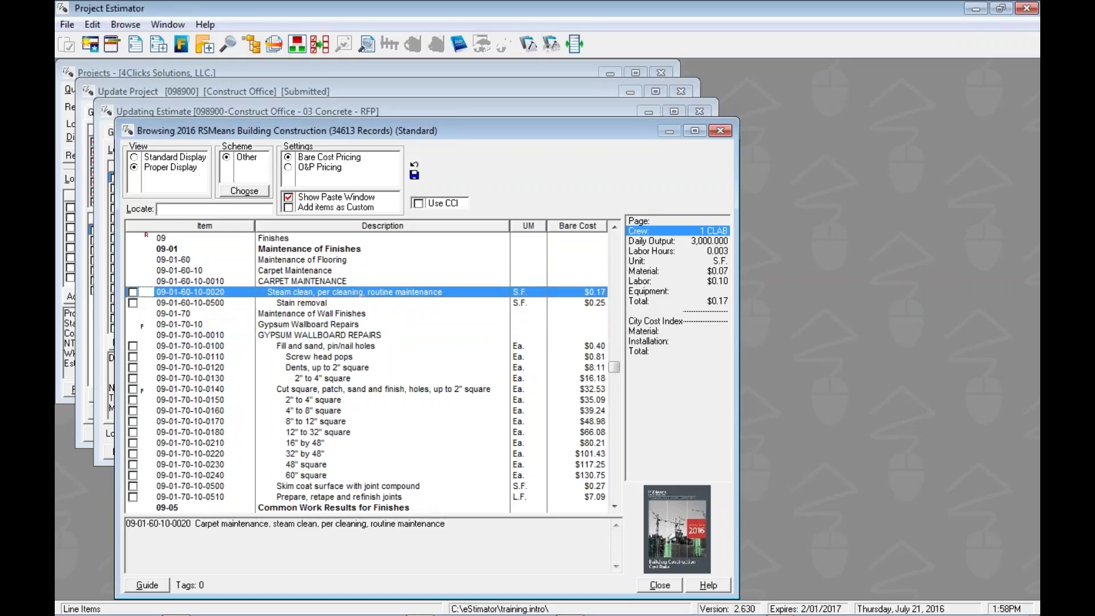
key("Down")
key("Down")
key("Down")
key("Up")
key("Up")
key("Up")
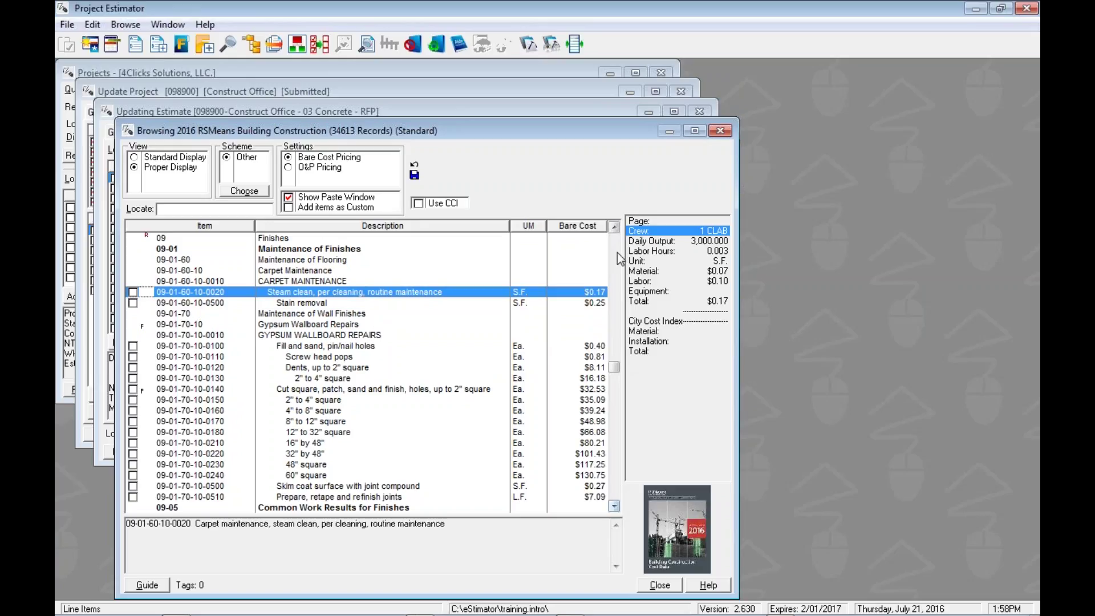
- Scroll the list to bring the 08-91 louver records into view, then back to 09-01 Finishes
left_click(614, 226)
left_click(614, 226)
left_click(614, 226)
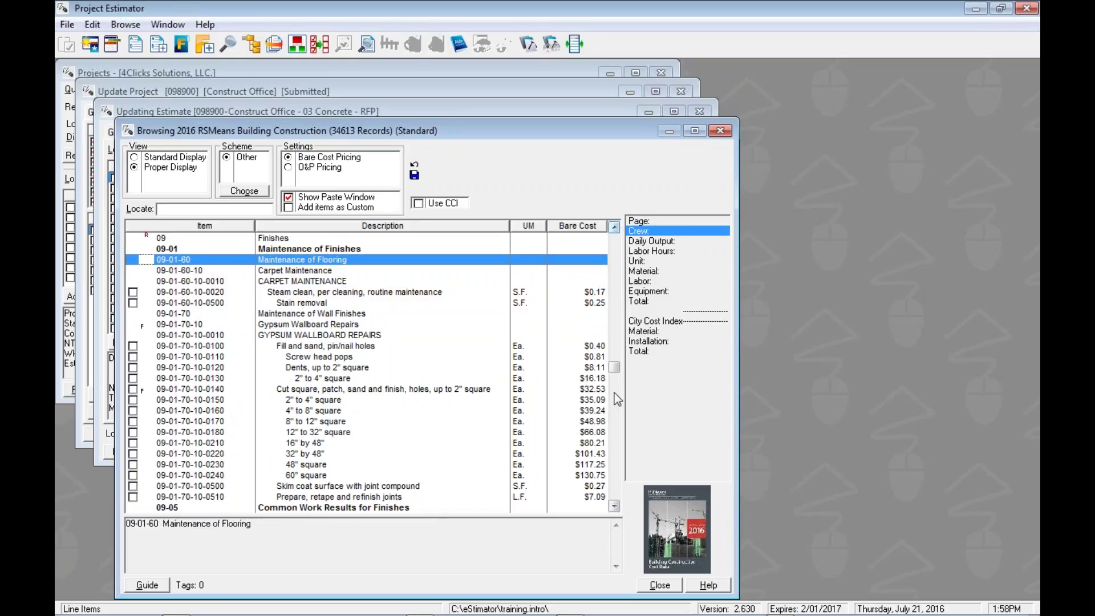
left_click(615, 506)
left_click(615, 506)
left_click(614, 506)
left_click(614, 506)
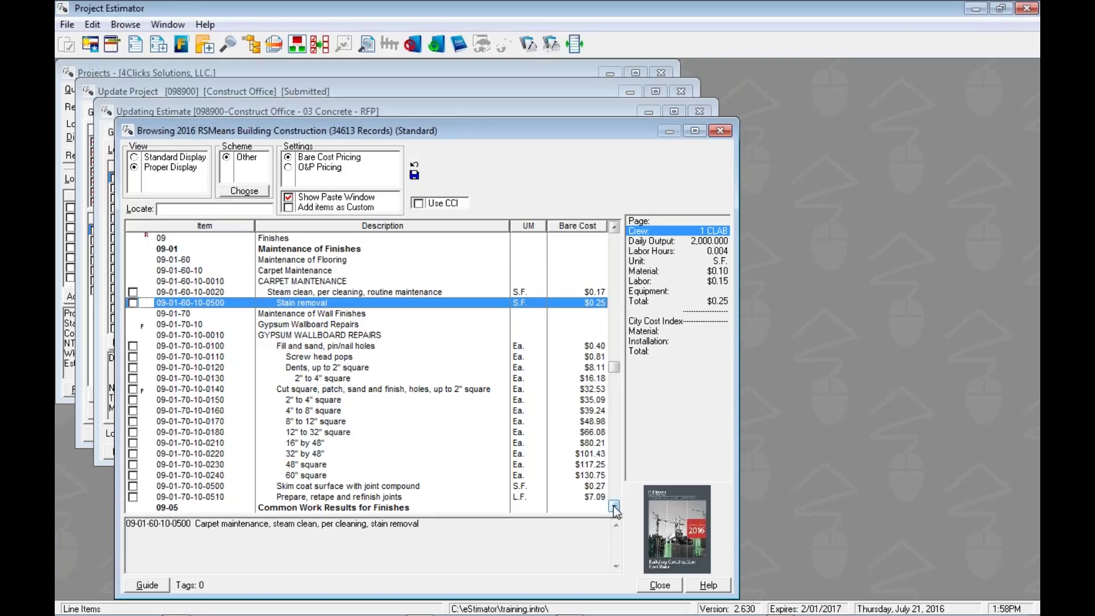
left_click(614, 506)
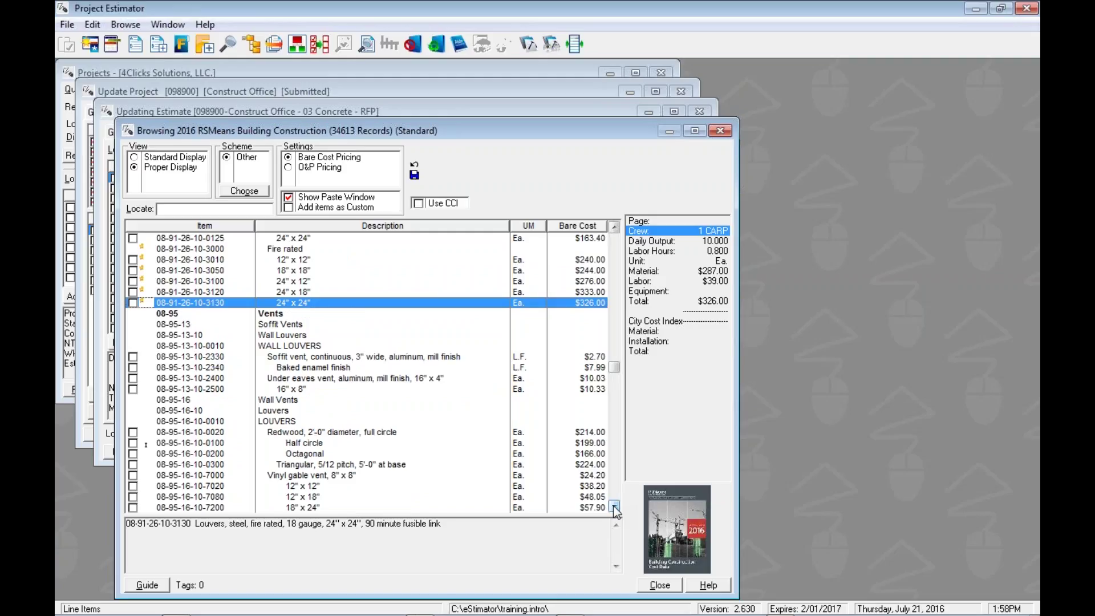
left_click(614, 505)
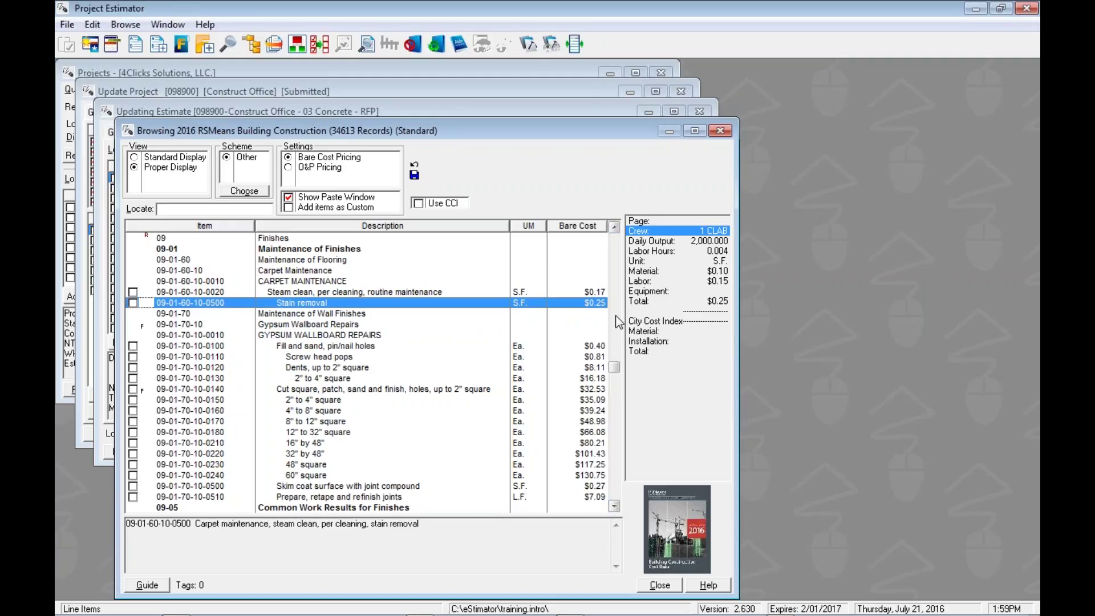
- Scroll through the list with the scrollbar, ending back at 01 General Requirements
left_click_drag(616, 367, 615, 320)
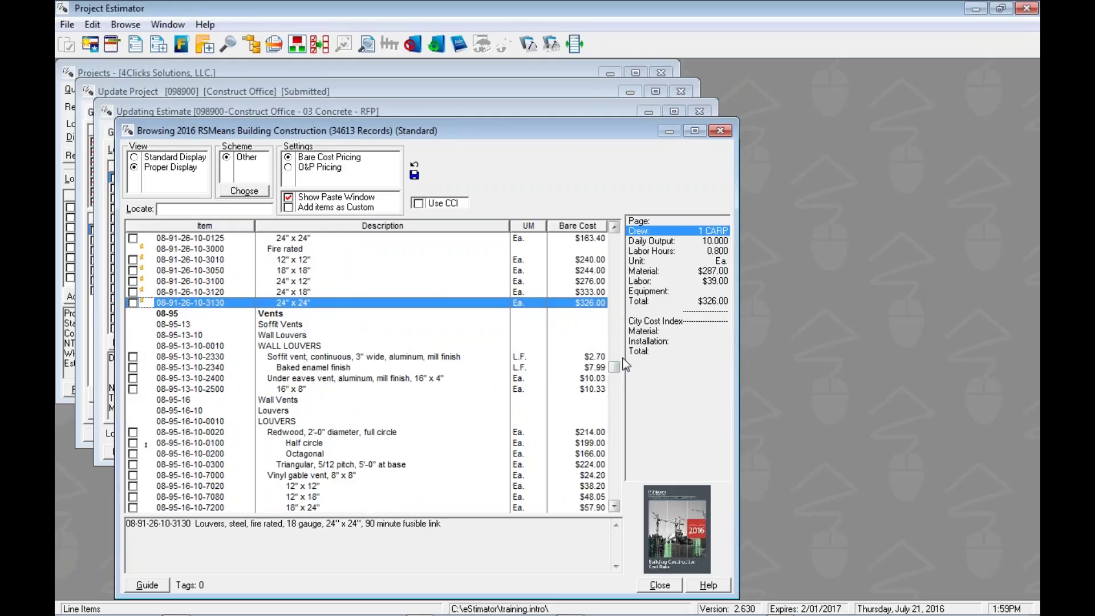
left_click(615, 422)
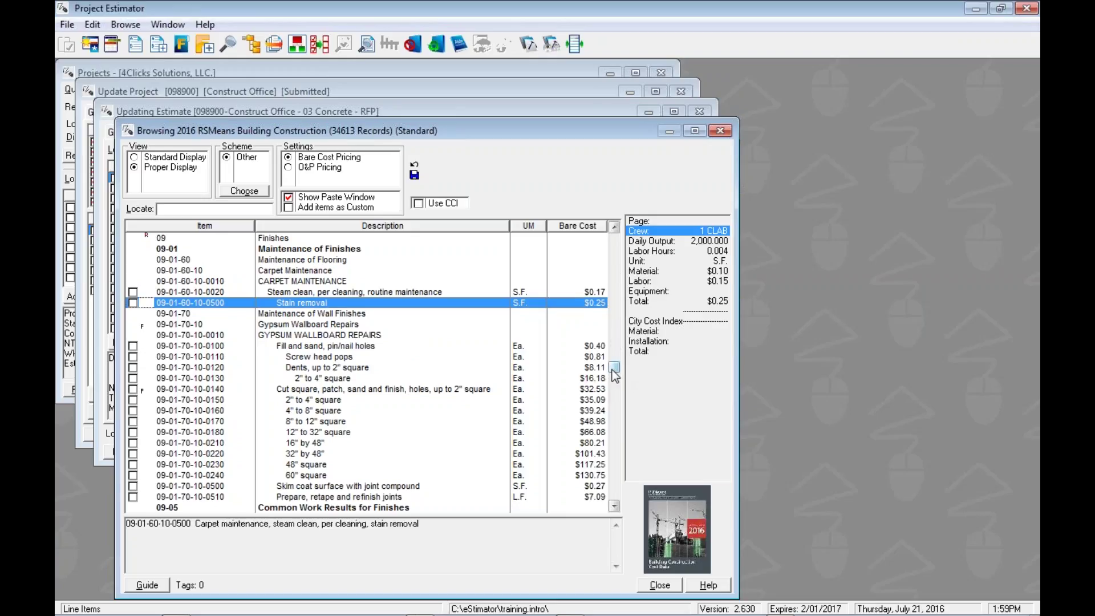
left_click_drag(615, 370, 615, 272)
left_click(615, 427)
left_click(614, 426)
left_click(614, 426)
left_click(614, 426)
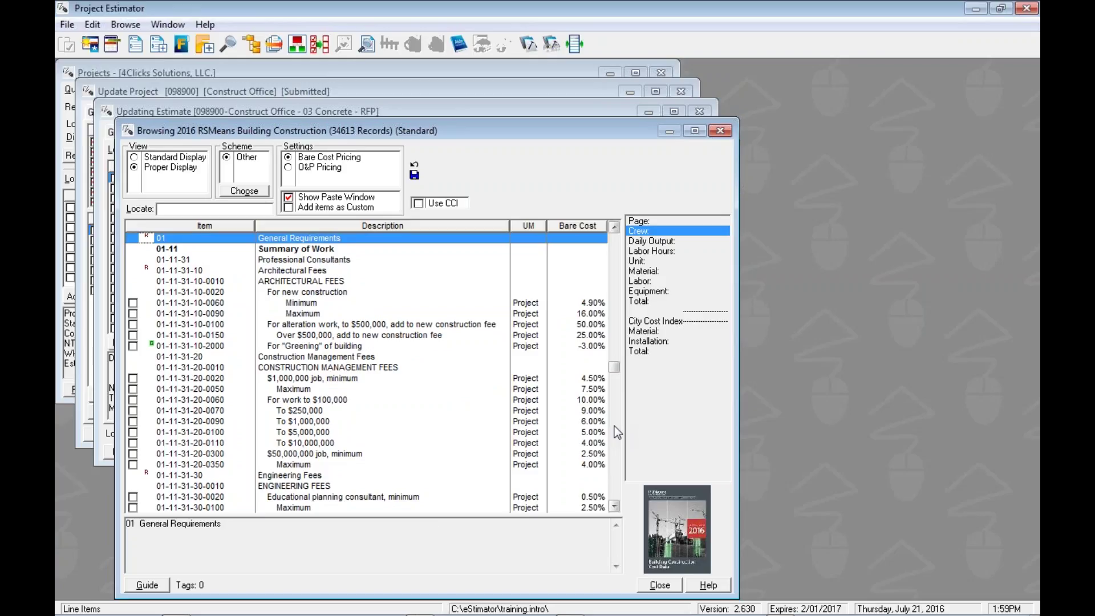
- Jump to the last item in the guide with Ctrl+End, then back to the top with Ctrl+Home
key("ctrl+End")
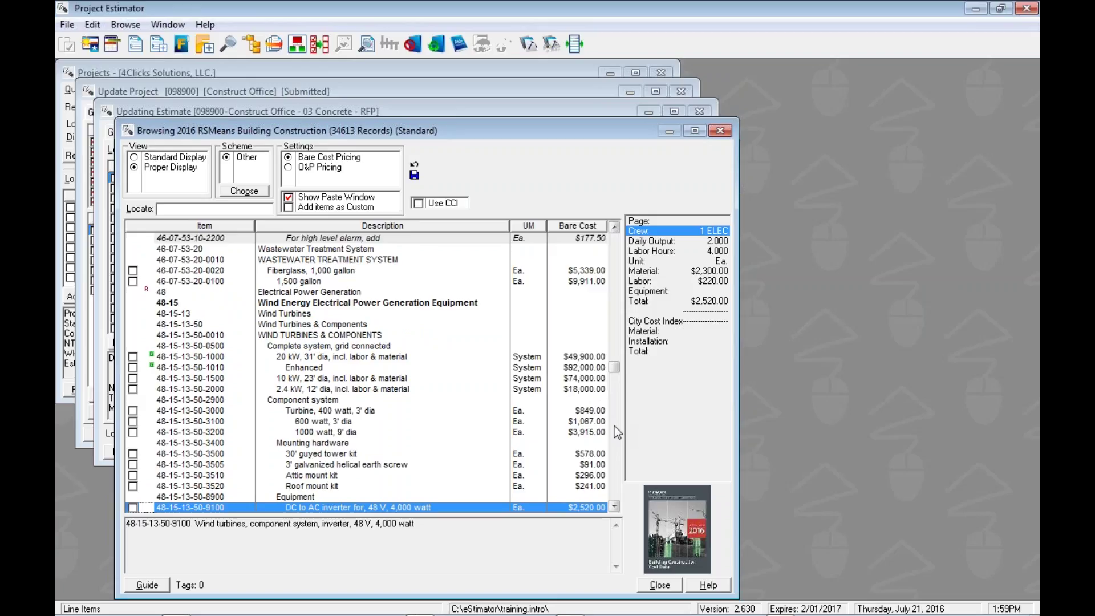
key("ctrl+Home")
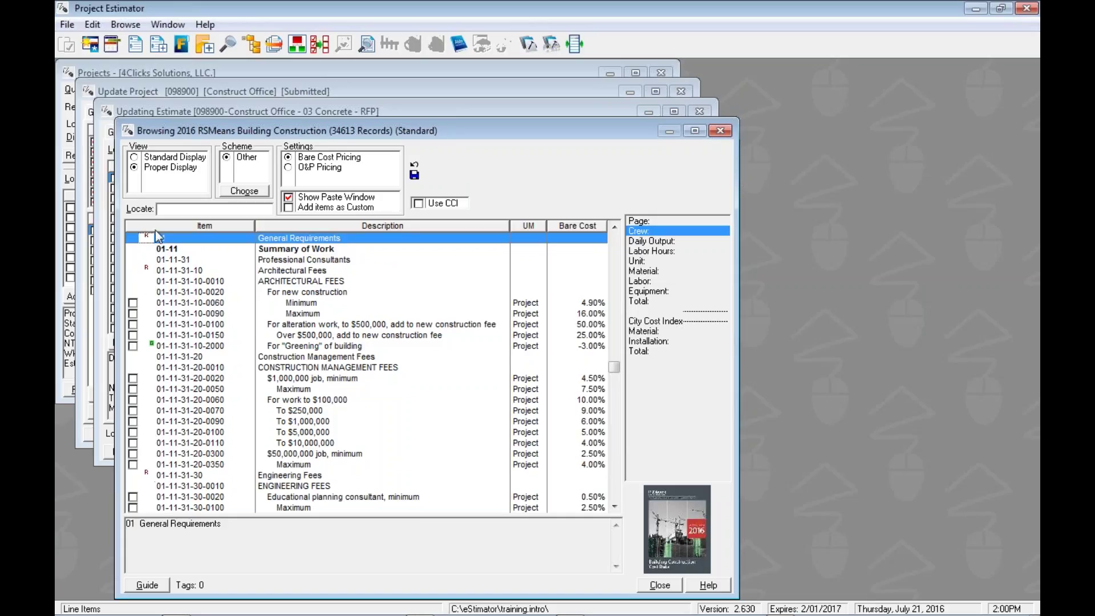
- From the 01 row's context menu, choose Tools > Explain the icons on this window
right_click(283, 242)
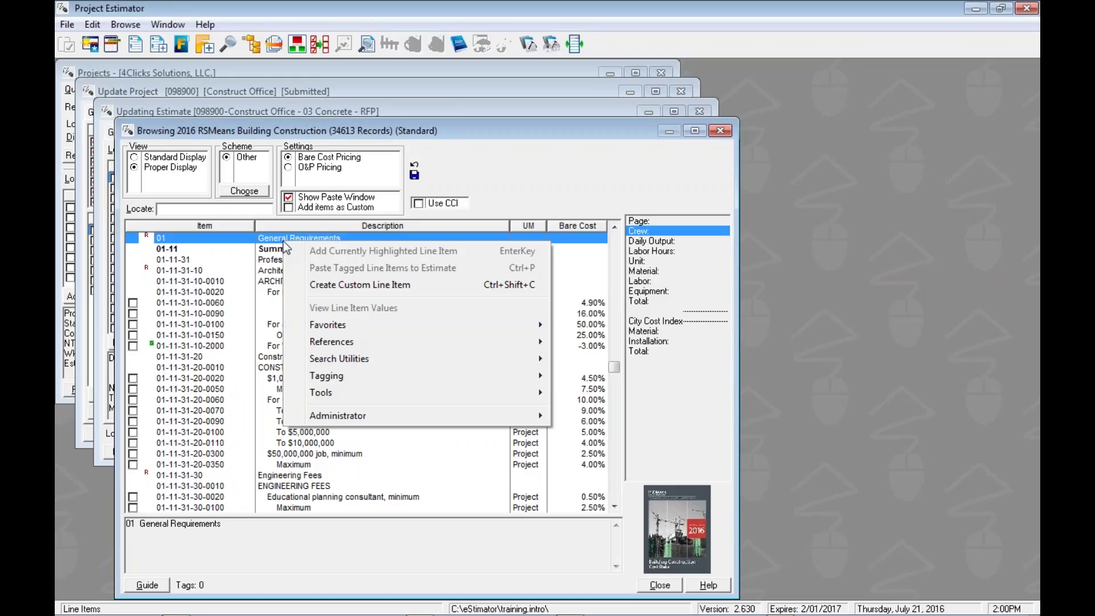
mouse_move(317, 395)
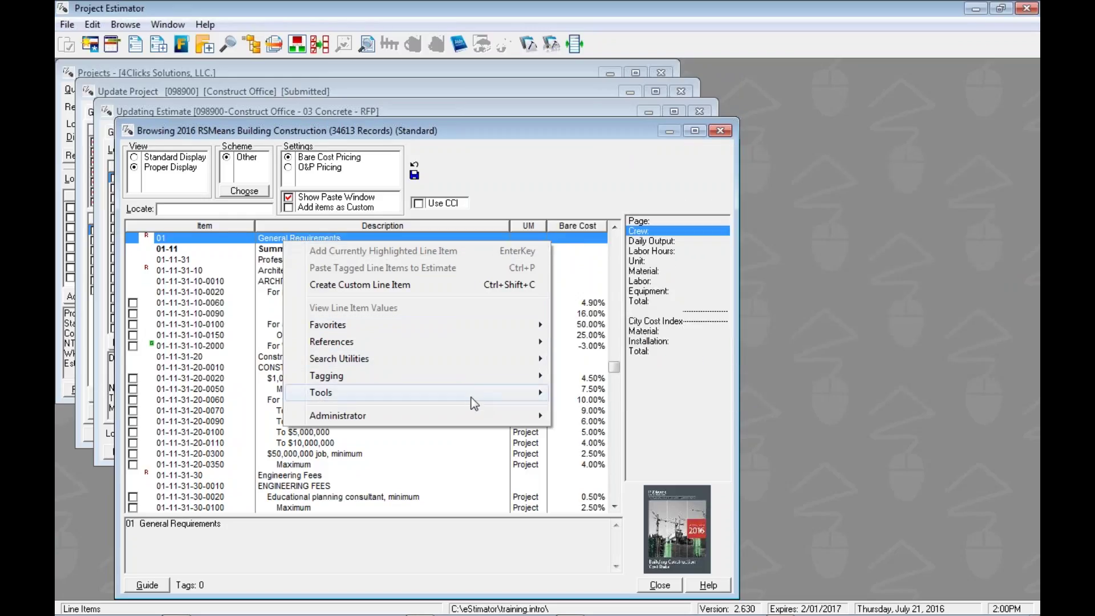
mouse_move(471, 398)
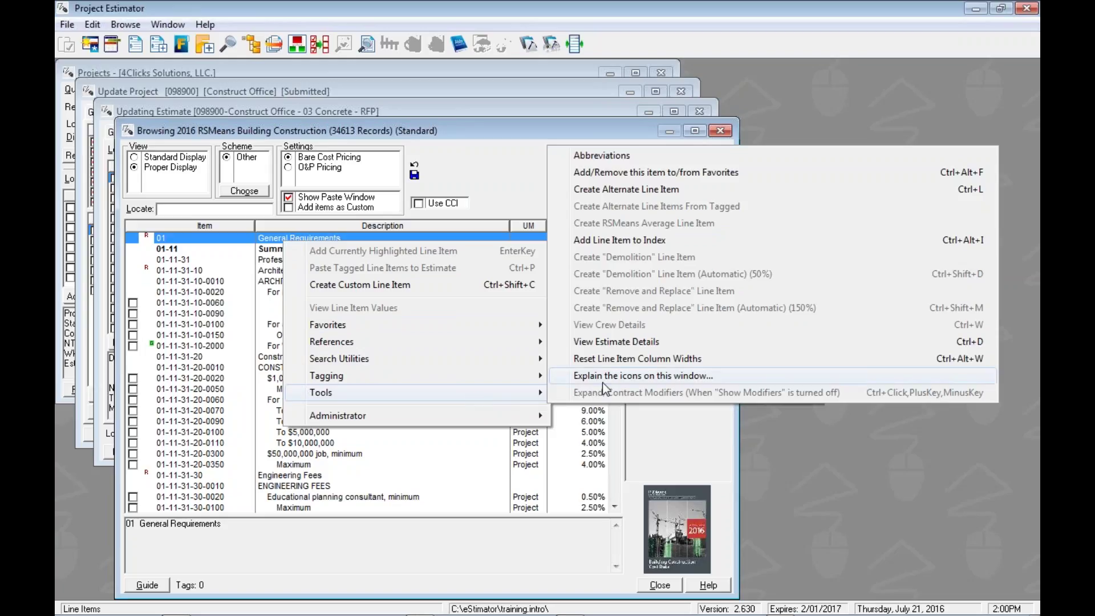
left_click(656, 376)
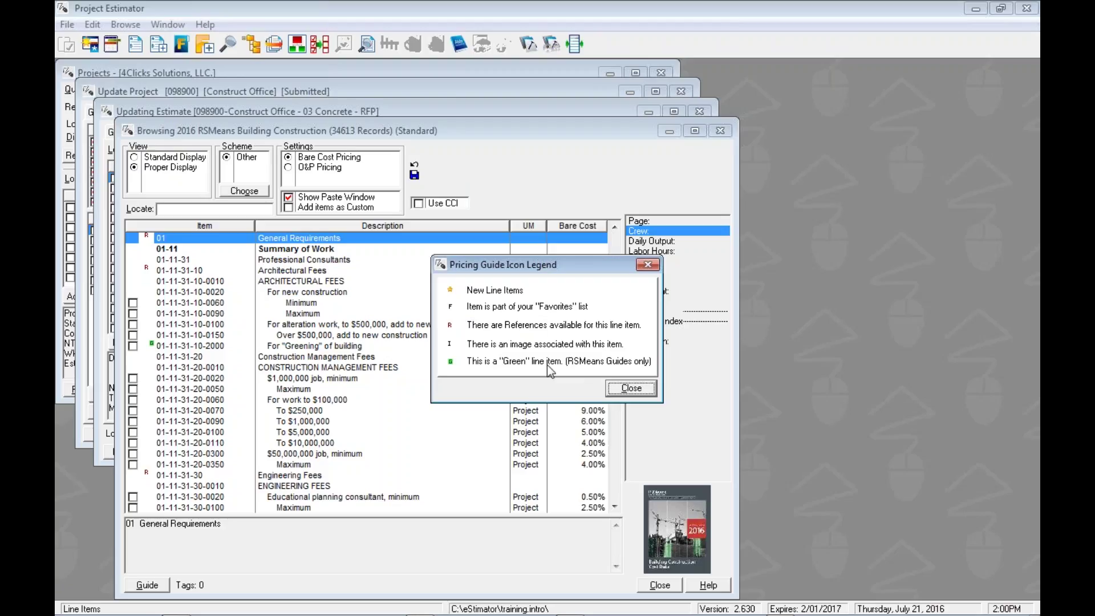
- Close the legend, view the R011110-10 Architectural Fees reference PDF, then close Acrobat
left_click(630, 388)
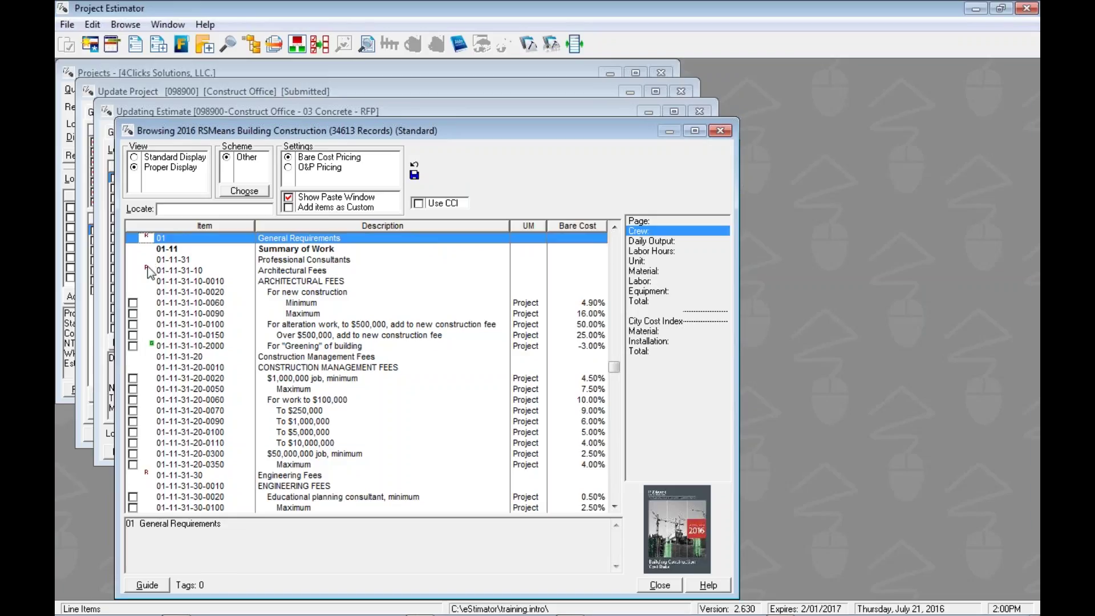
left_click(146, 267)
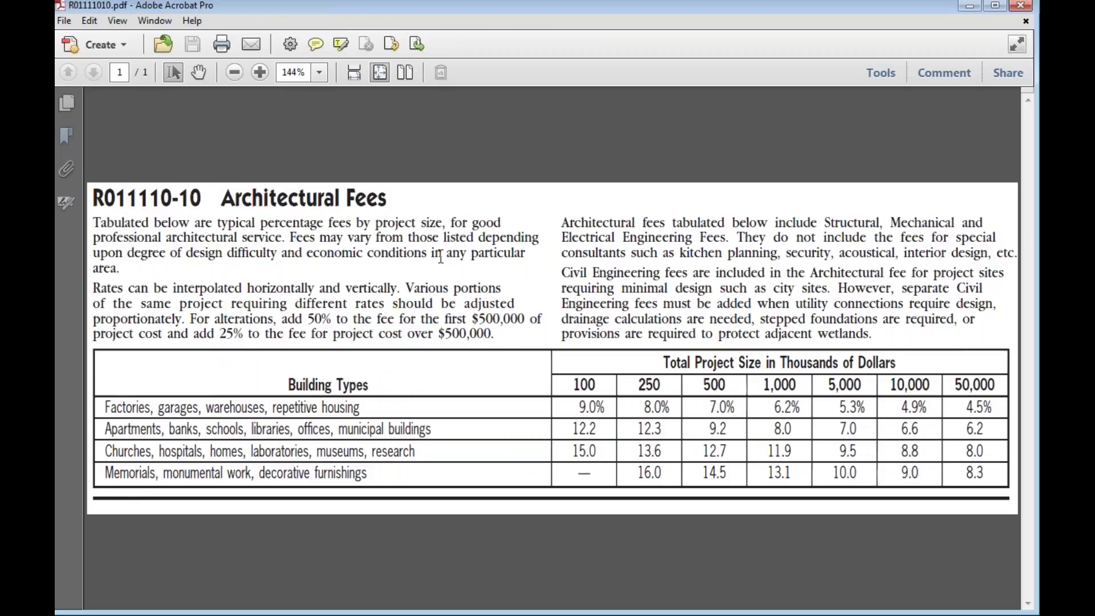
left_click(1021, 5)
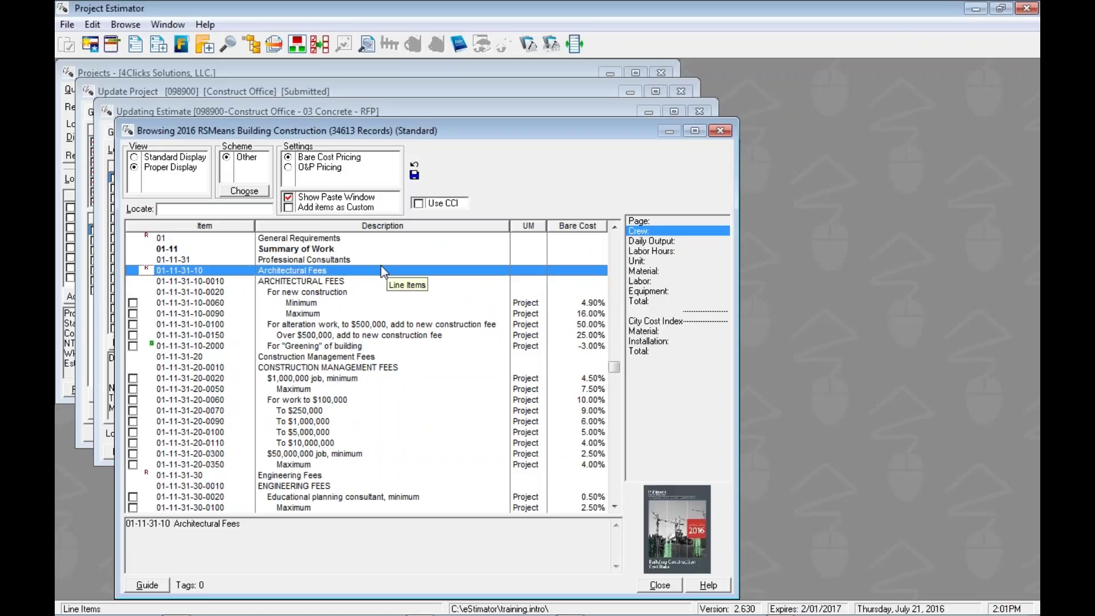
- Locate 26 to show division 26 Electrical with its demolition items
type("26")
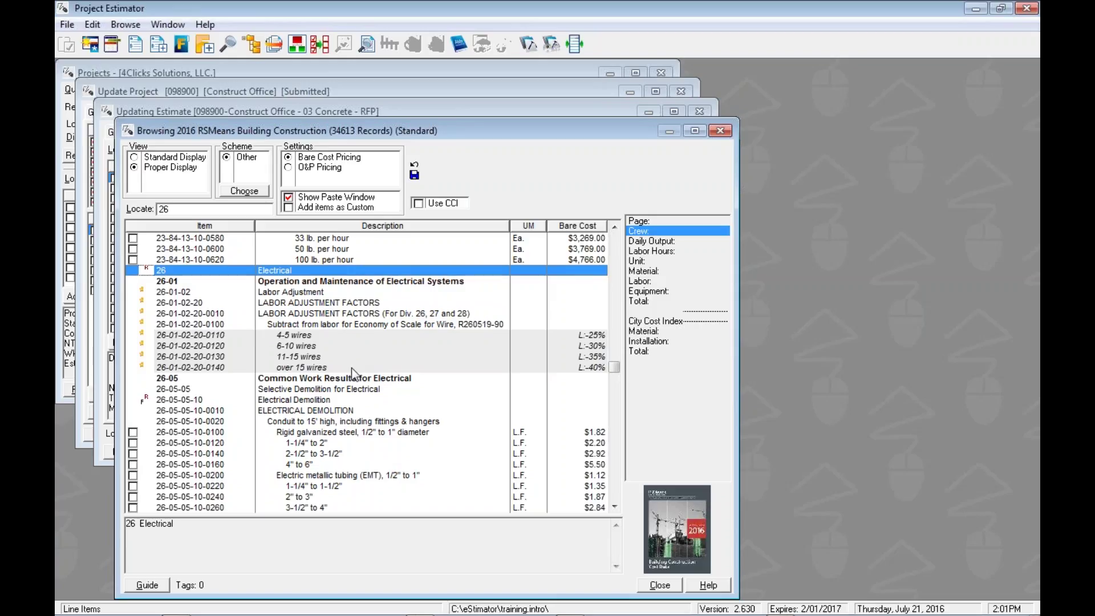
- View the R024119-10 Demolition Defined reference for 26-05-05-10 Electrical Demolition, then close it
left_click(146, 397)
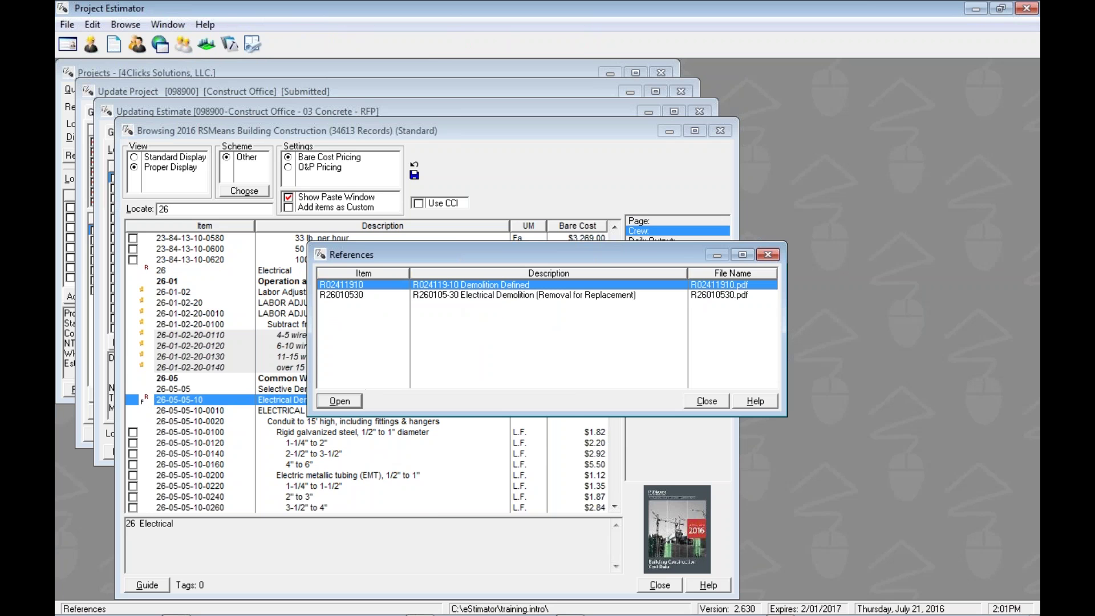
left_click(344, 401)
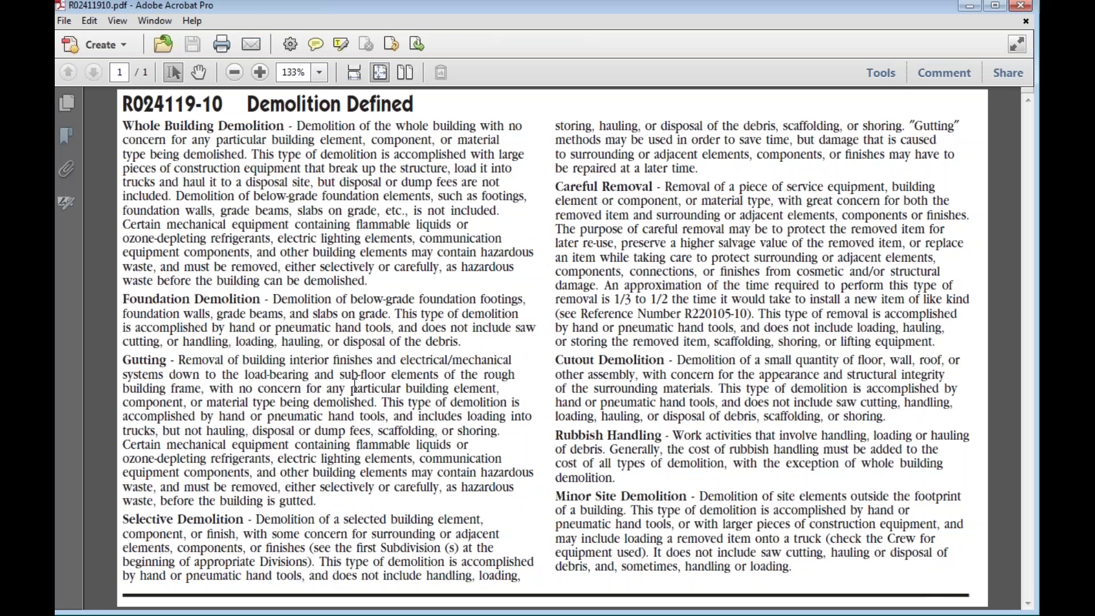
left_click(1021, 5)
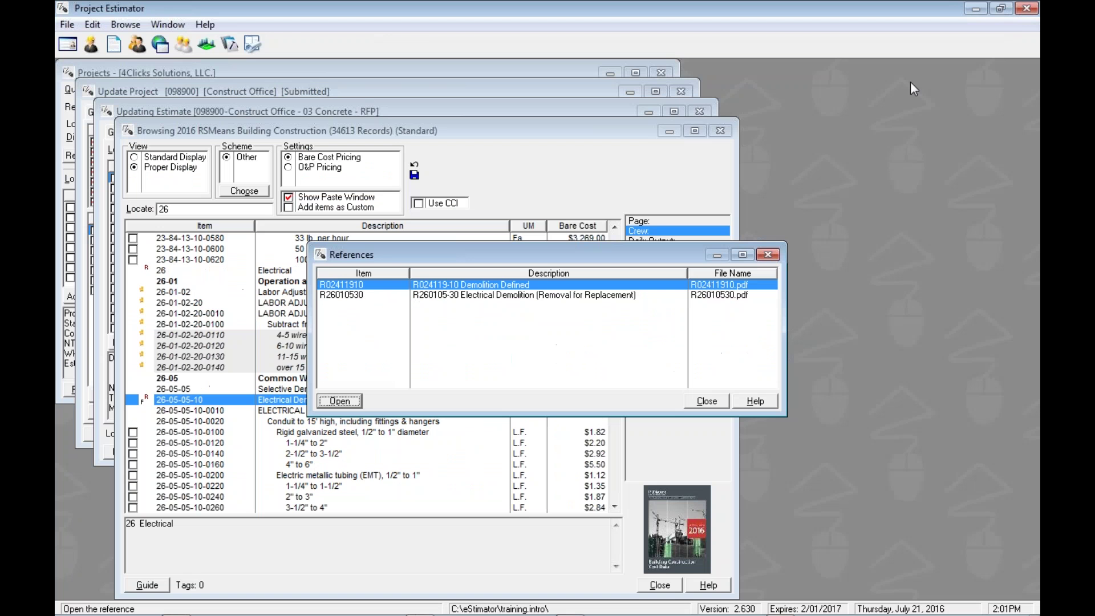
left_click(701, 401)
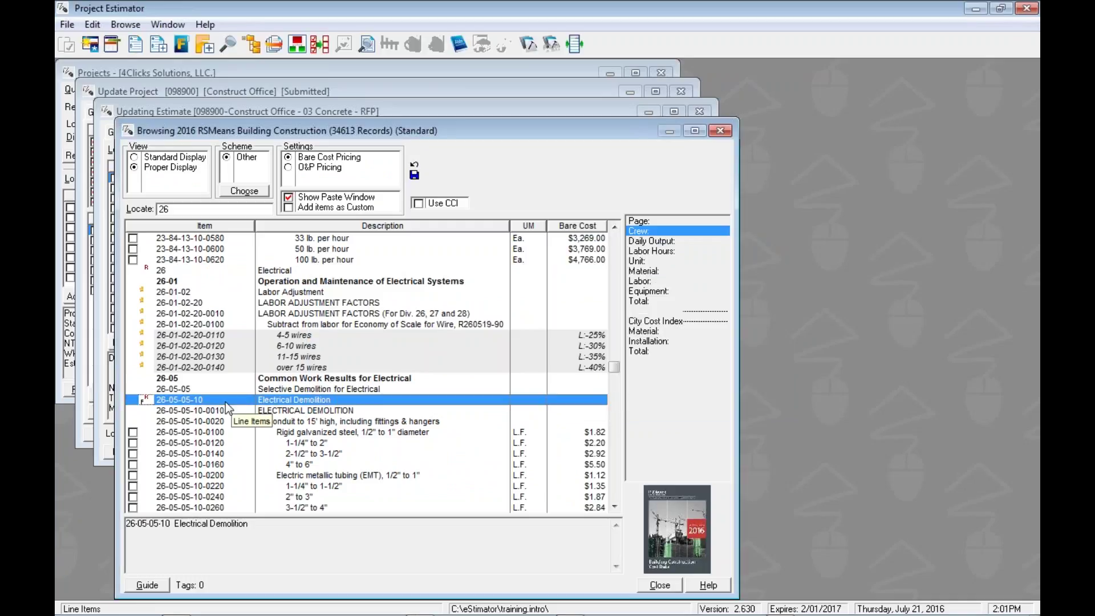
- Locate 05-05-19 and review its expansion shield and hollow wall anchor items, crew and costs
type("-05")
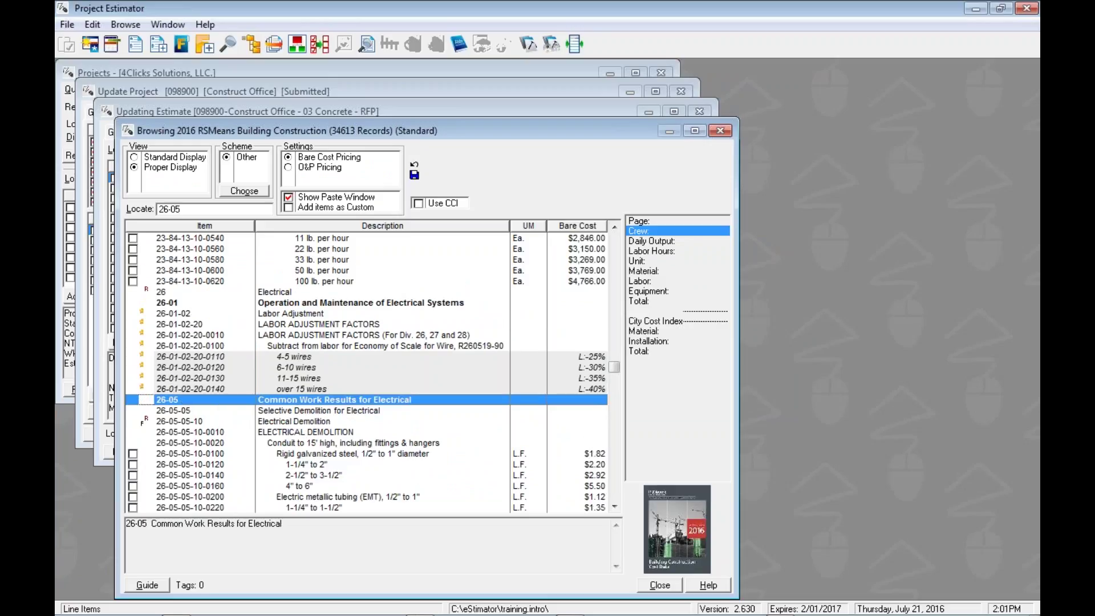
left_click(191, 388)
type("05-05-19")
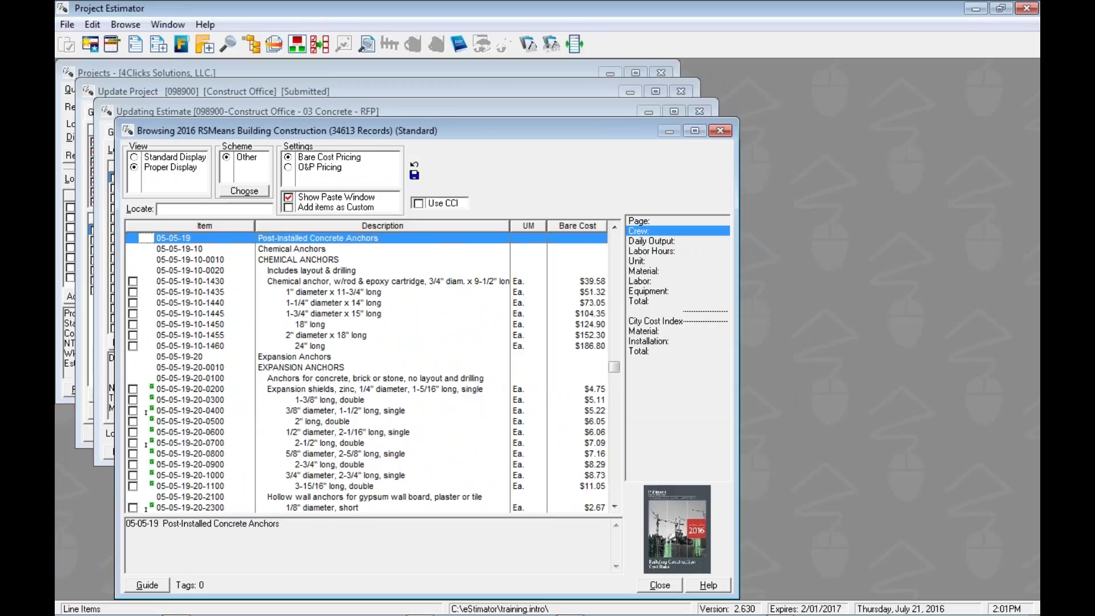
key("Down")
key("Down")
key("Down")
key("Down")
key("Down")
key("Down")
key("Down")
key("Down")
key("Down")
key("Down")
key("Down")
key("Down")
key("Down")
key("Down")
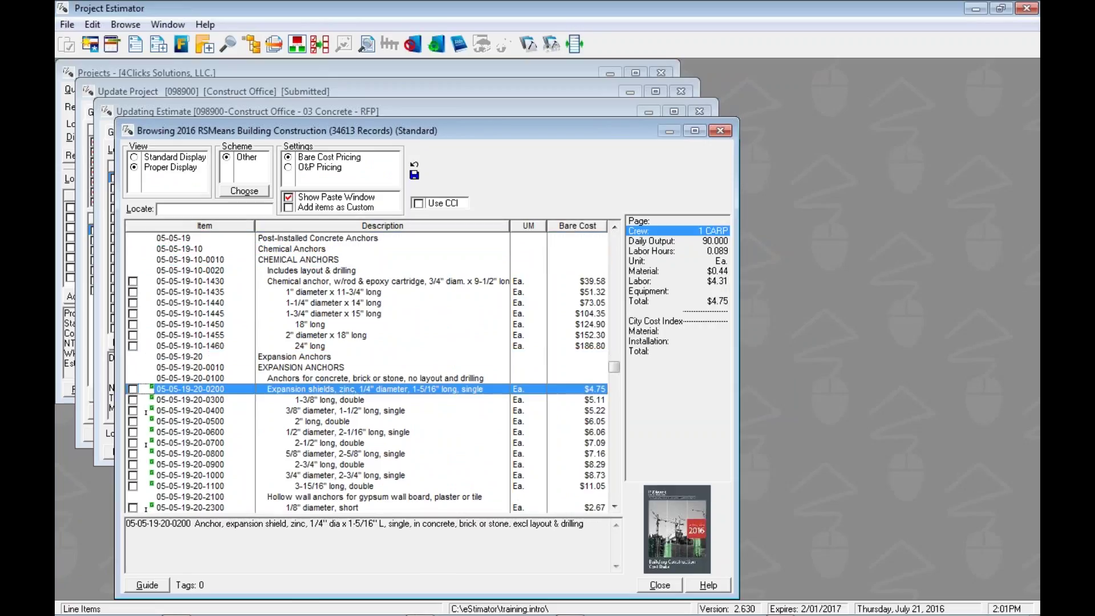
key("Down")
key("Down")
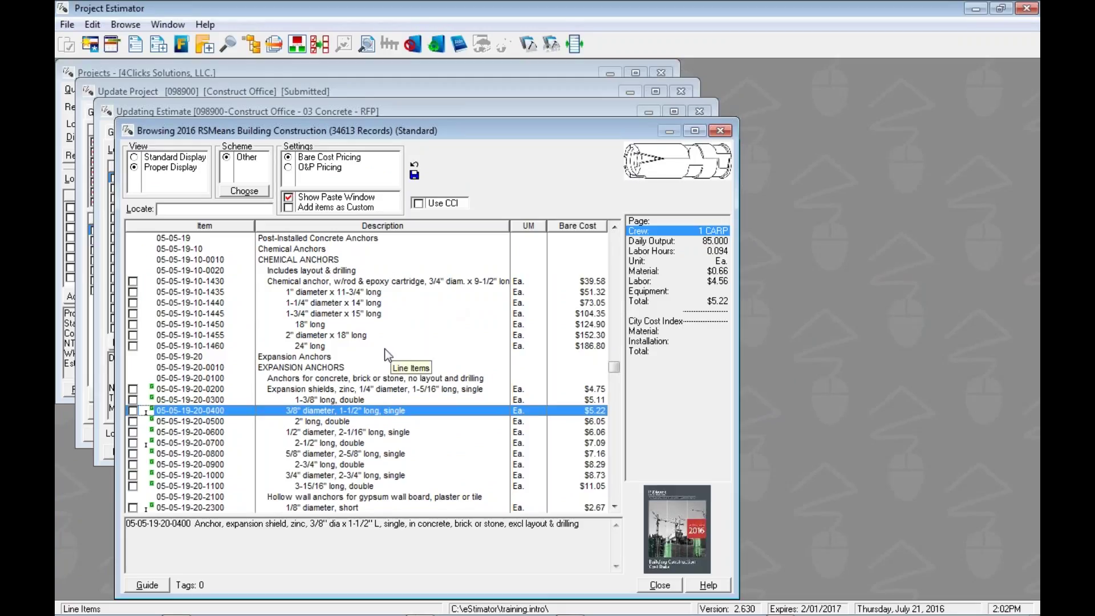
key("Down")
key("Down")
key("Down")
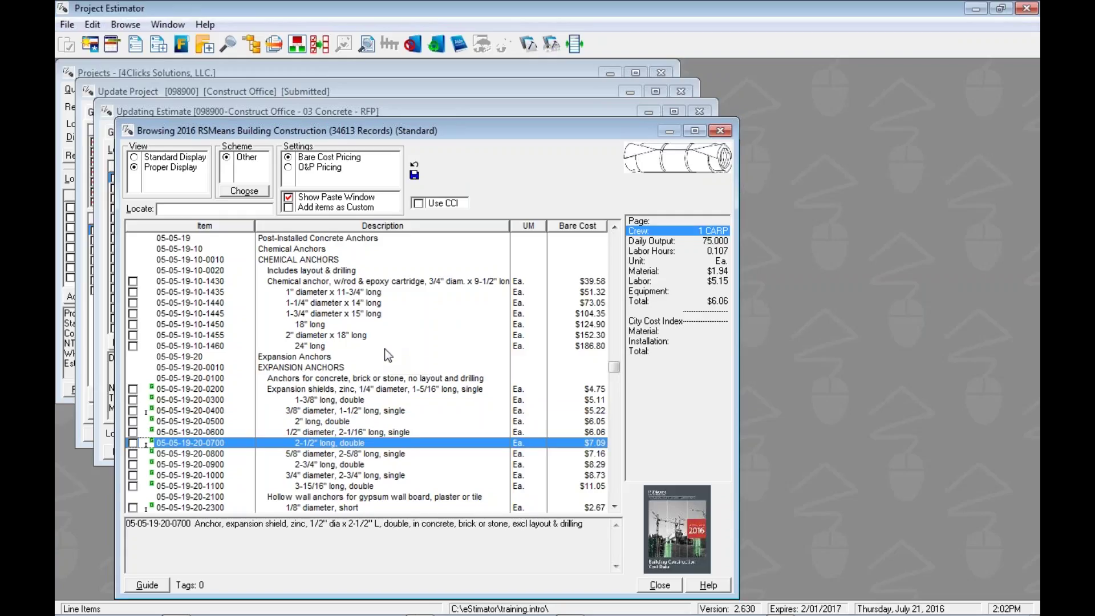
key("Down")
key("Down")
key("Down")
key("Down")
key("Down")
key("Down")
key("Down")
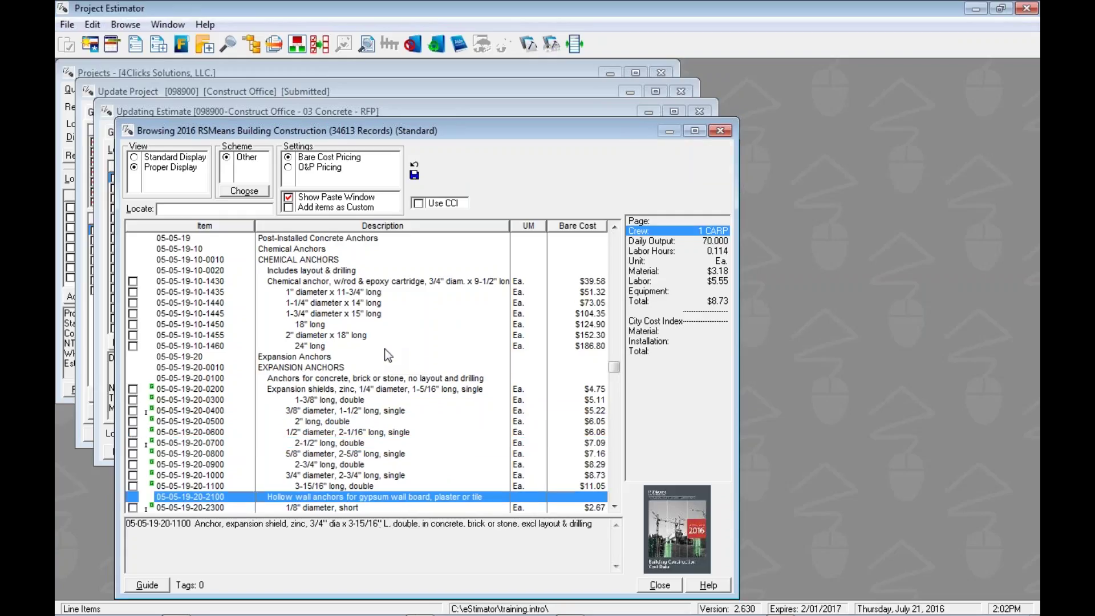
key("Up")
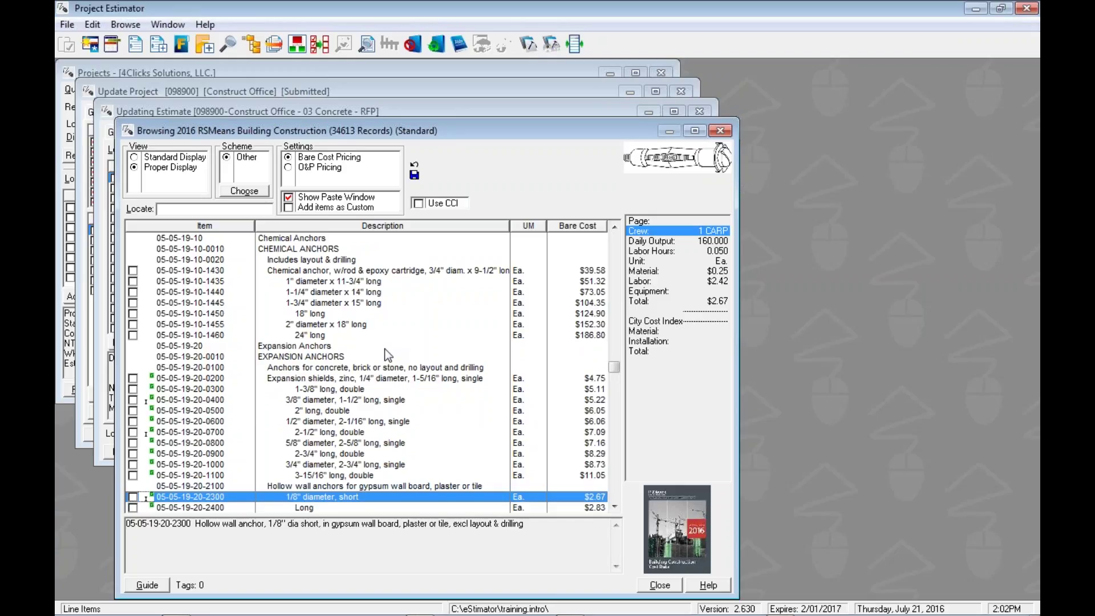
key("Up")
key("Up")
key("Up")
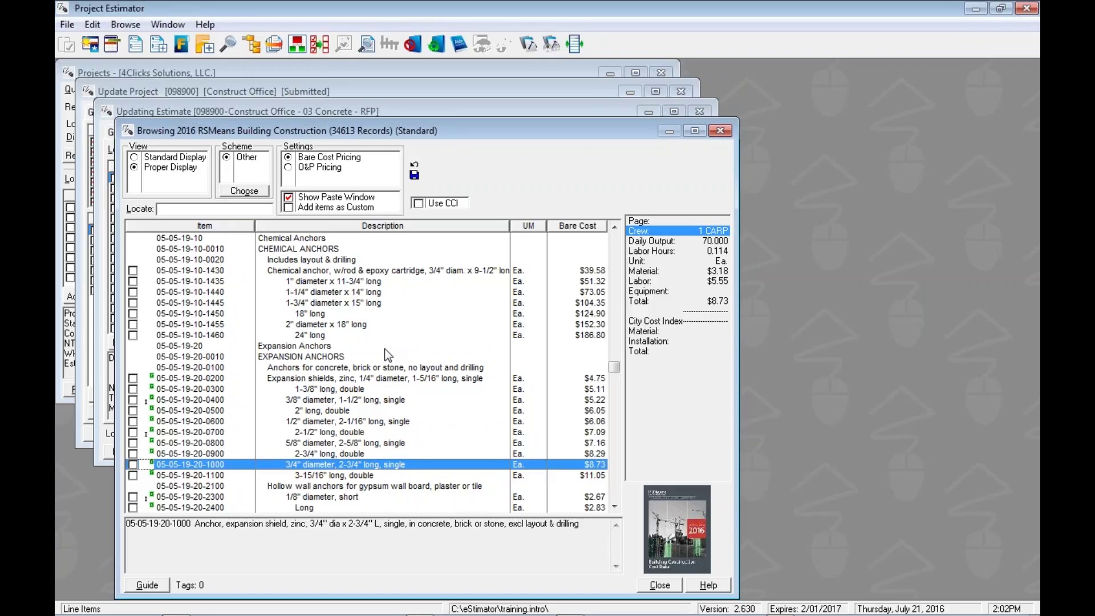
- Jump to division 09 and move down to 09-05-05 Selective Demolition for Finishes
key("ctrl+Home")
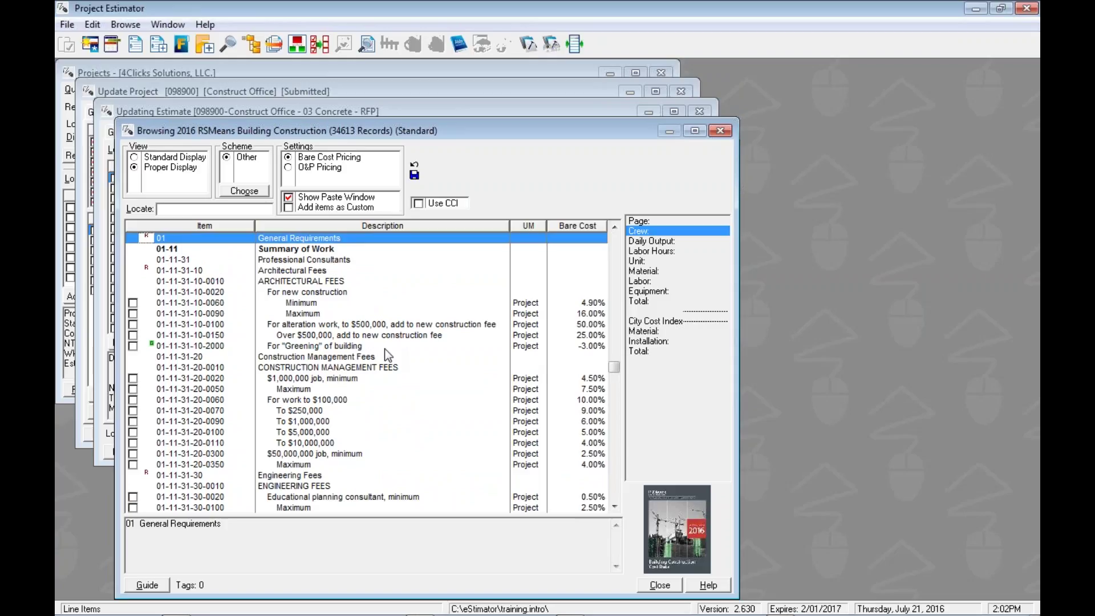
type("09")
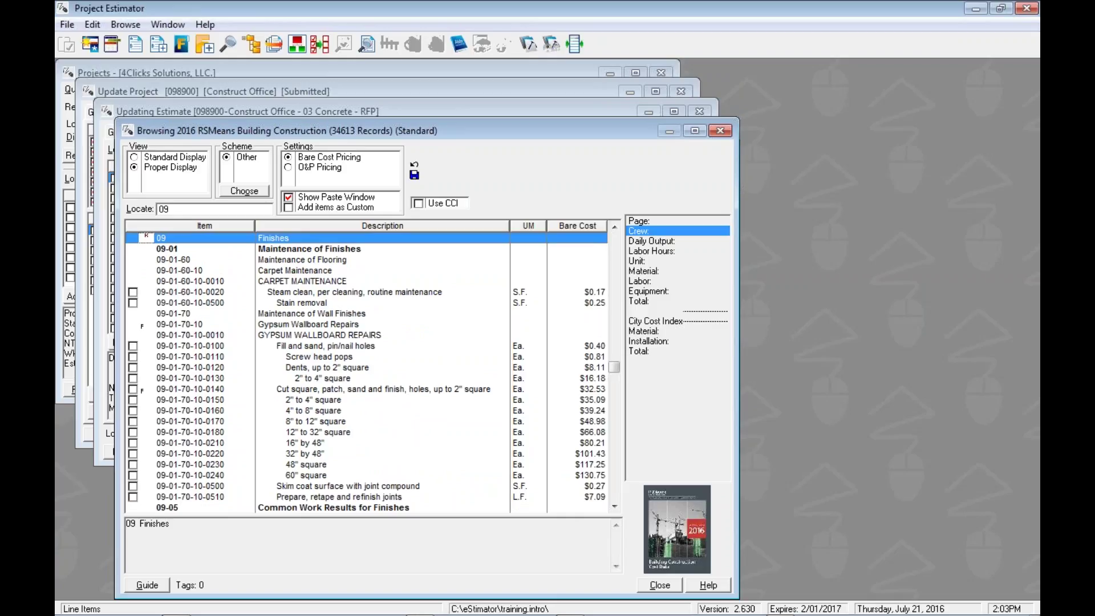
key("Down")
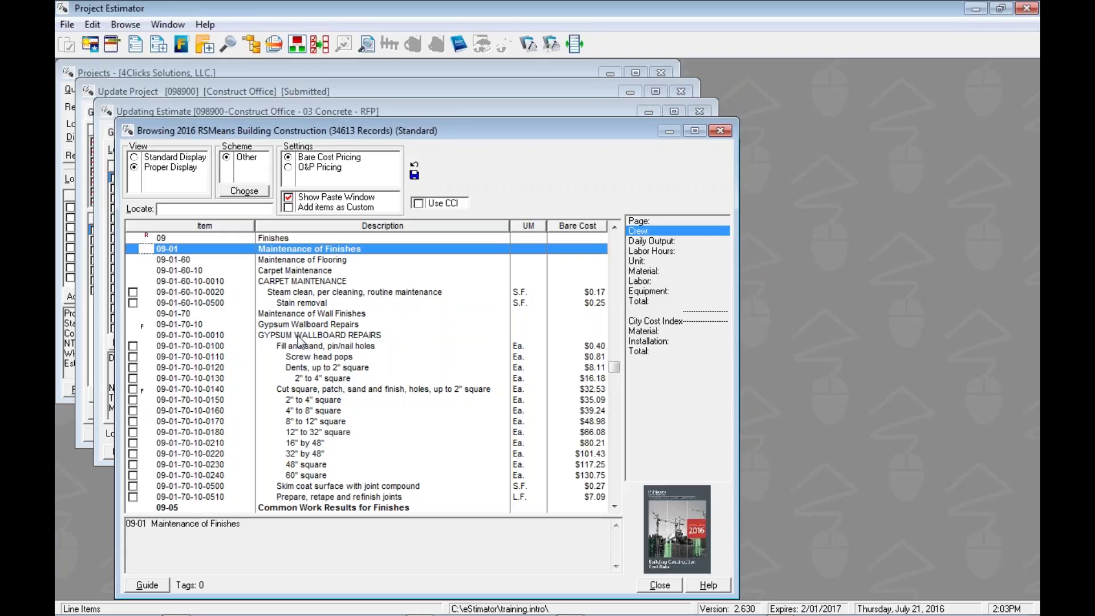
key("Page_Down")
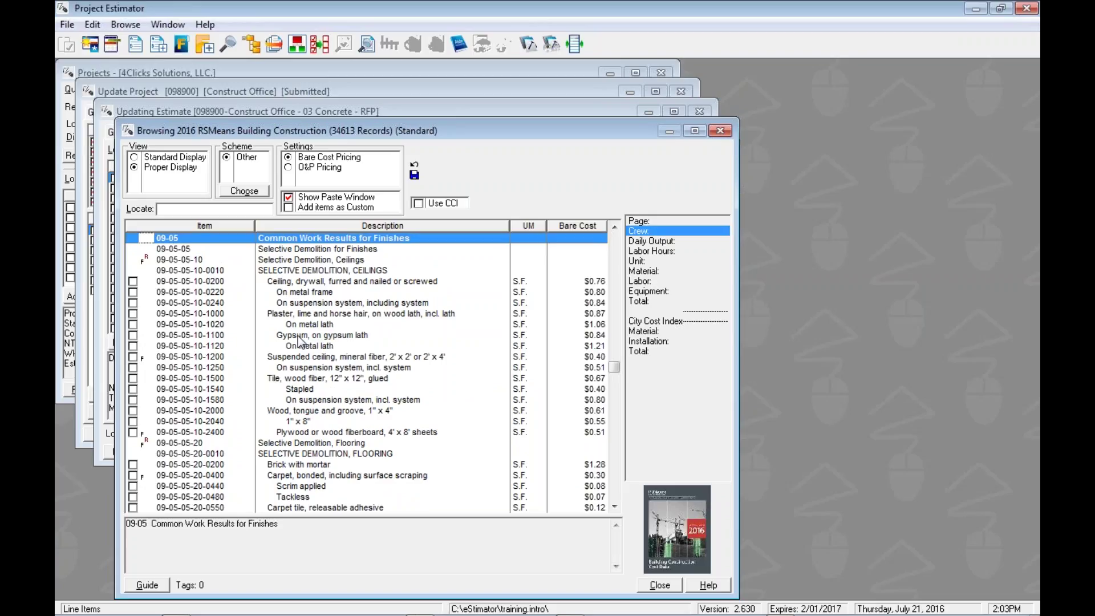
key("Down")
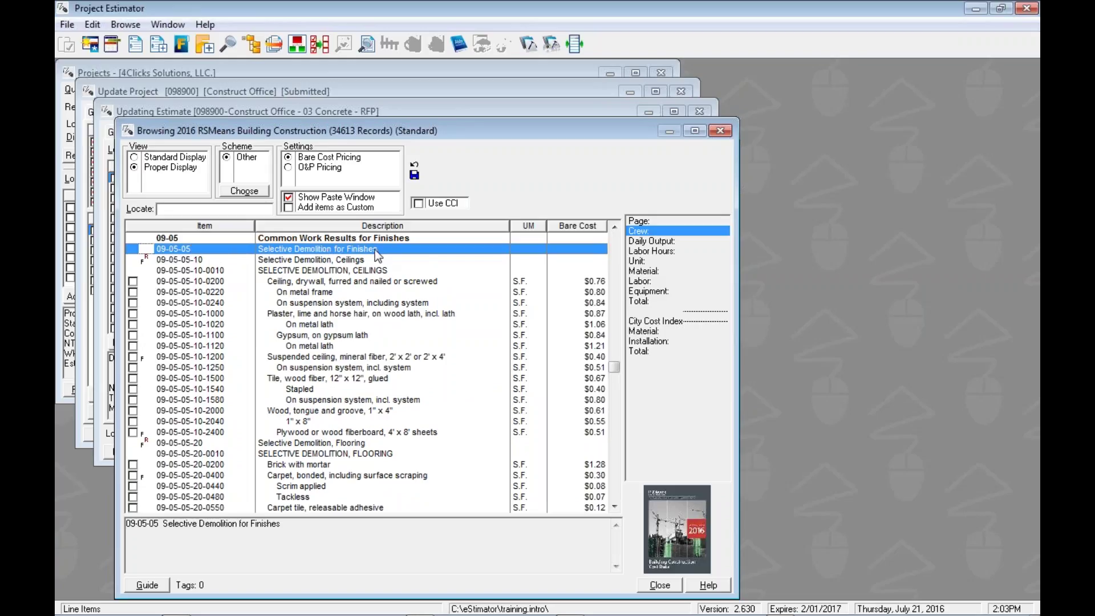
- Review the ceilings, flooring and walls demolition items, then return to the 09 Finishes heading
left_click(376, 270)
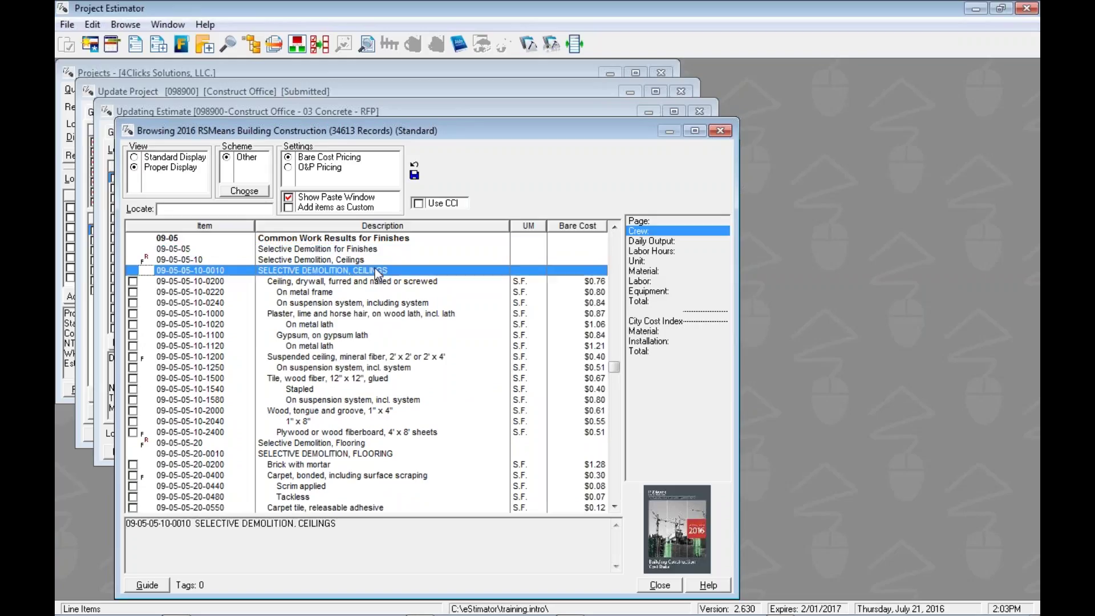
left_click(364, 454)
key("Page_Down")
key("Page_Down")
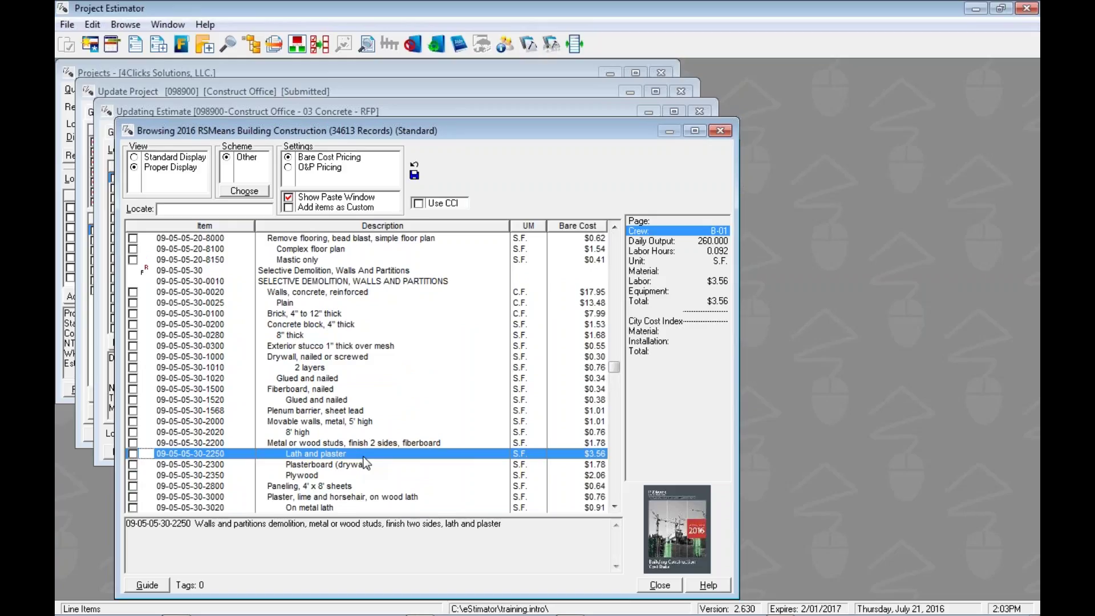
key("Page_Up")
key("Page_Up")
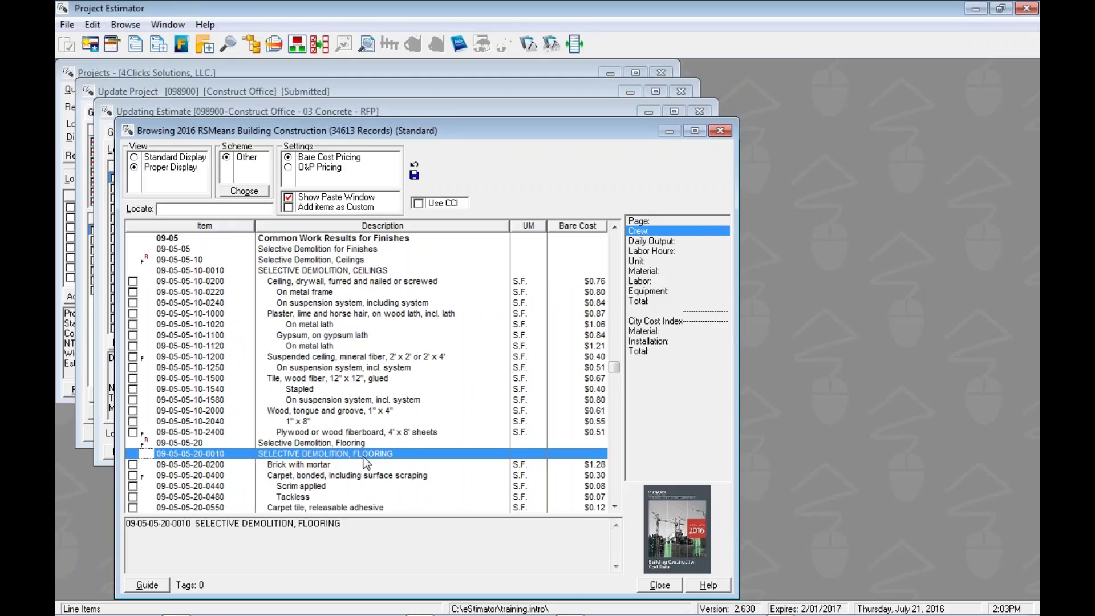
key("Up")
key("Up")
key("Up")
key("Up")
key("Up")
key("Up")
key("Up")
key("Up")
key("Up")
key("Up")
key("Up")
key("Up")
key("Up")
key("Up")
key("Up")
key("Up")
key("Up")
key("Up")
key("Up")
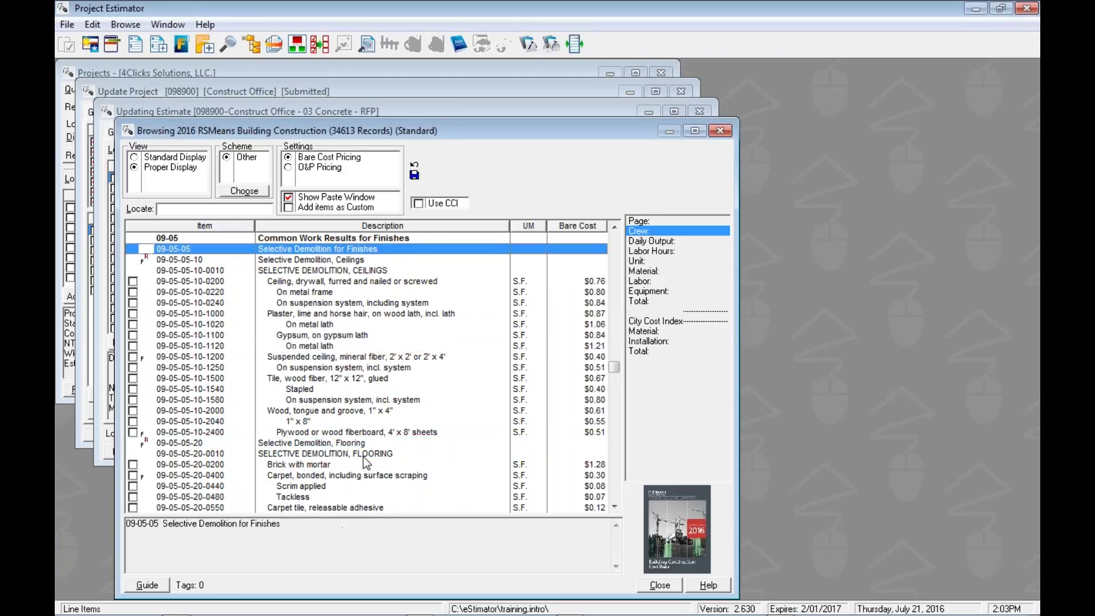
key("Page_Up")
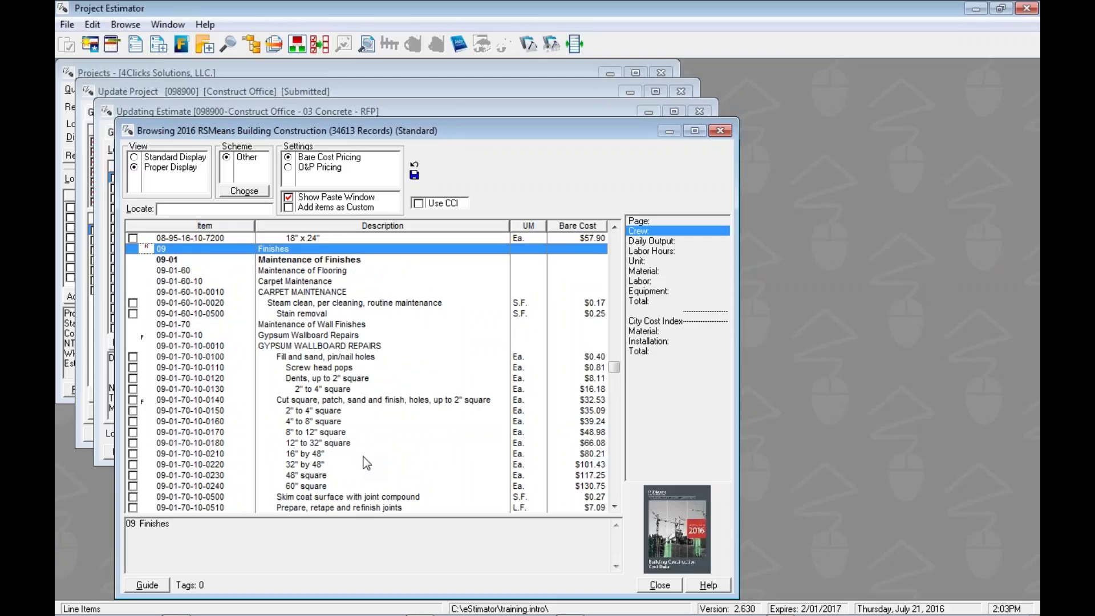
- Locate division 05 and check Selective Demolition for Metals at 05-05-05
type("05")
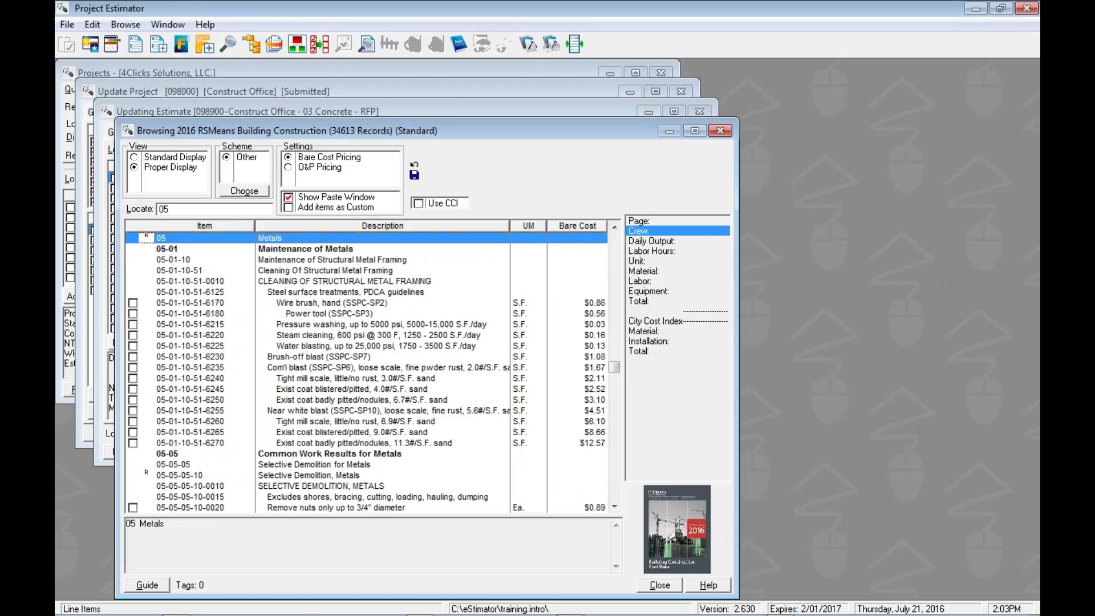
key("Down")
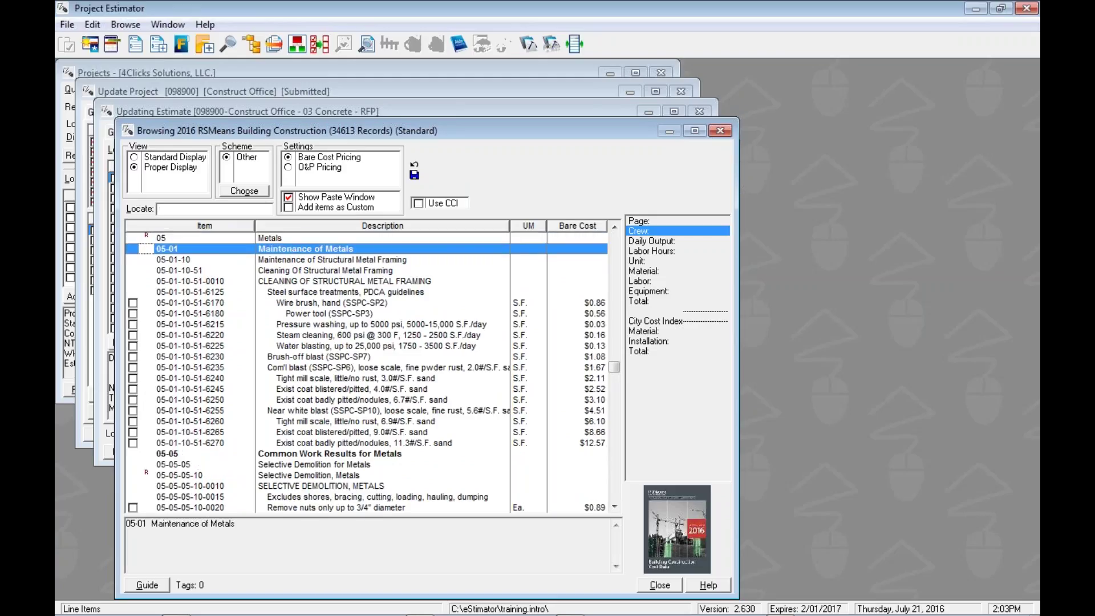
key("Down")
left_click(190, 431)
key("Down")
key("Down")
key("Down")
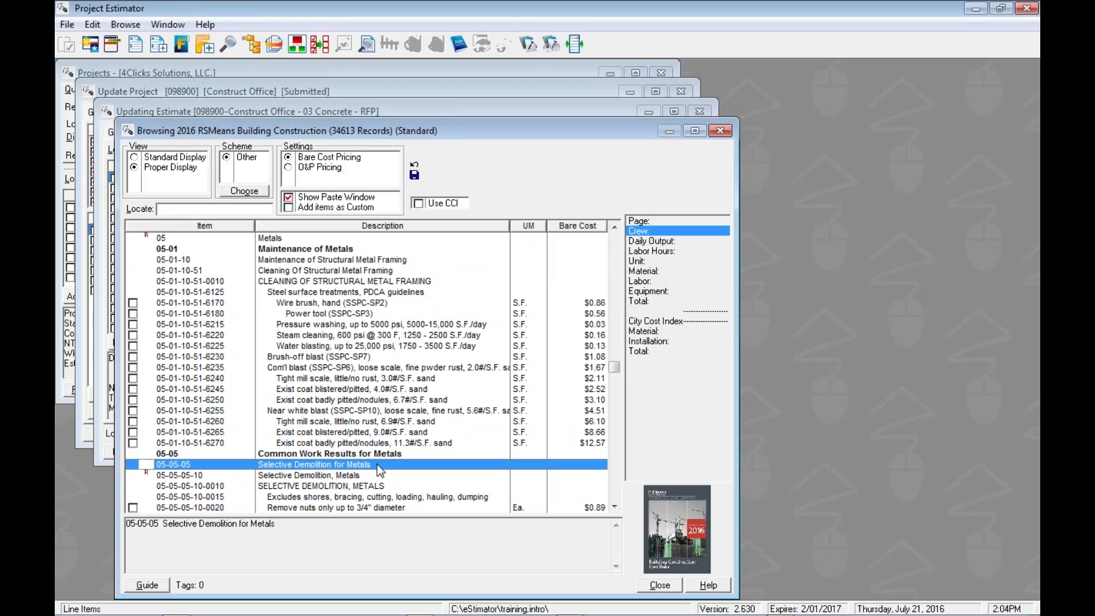
left_click(434, 239)
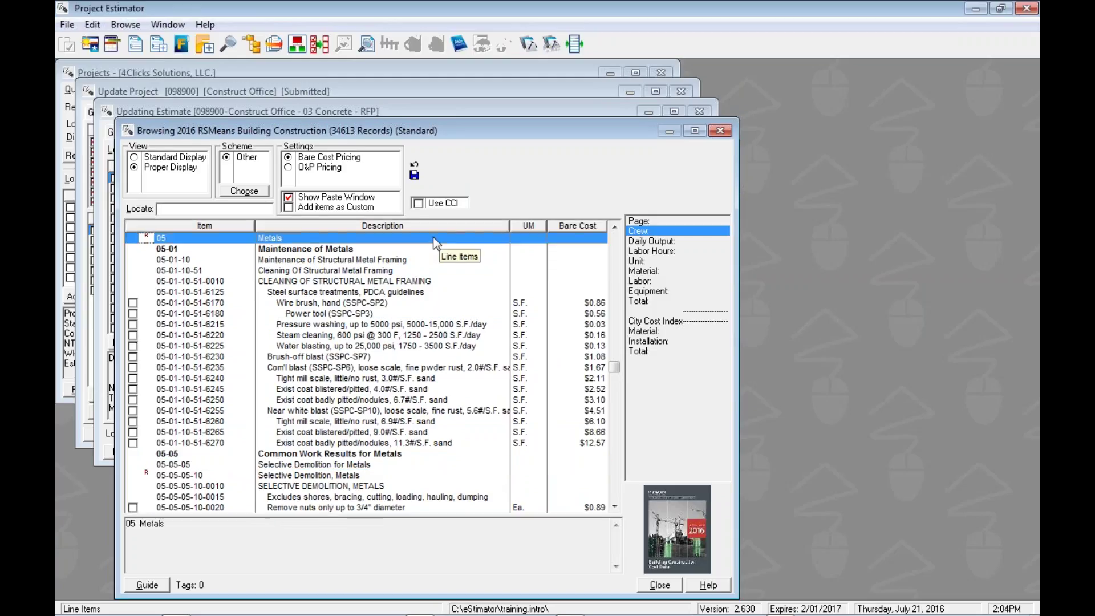
- Locate division 26 and move down to 26-05-05 Selective Demolition for Electrical
type("26")
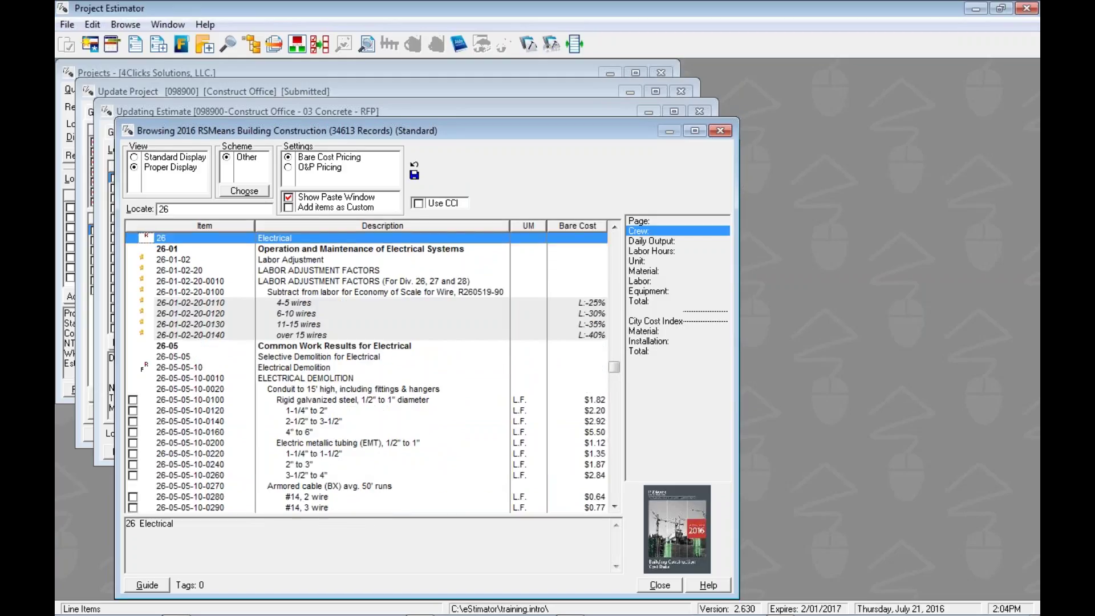
key("Down")
key("Down")
key("Down")
key("Down")
key("Down")
key("Down")
key("Down")
key("Down")
key("Down")
key("Down")
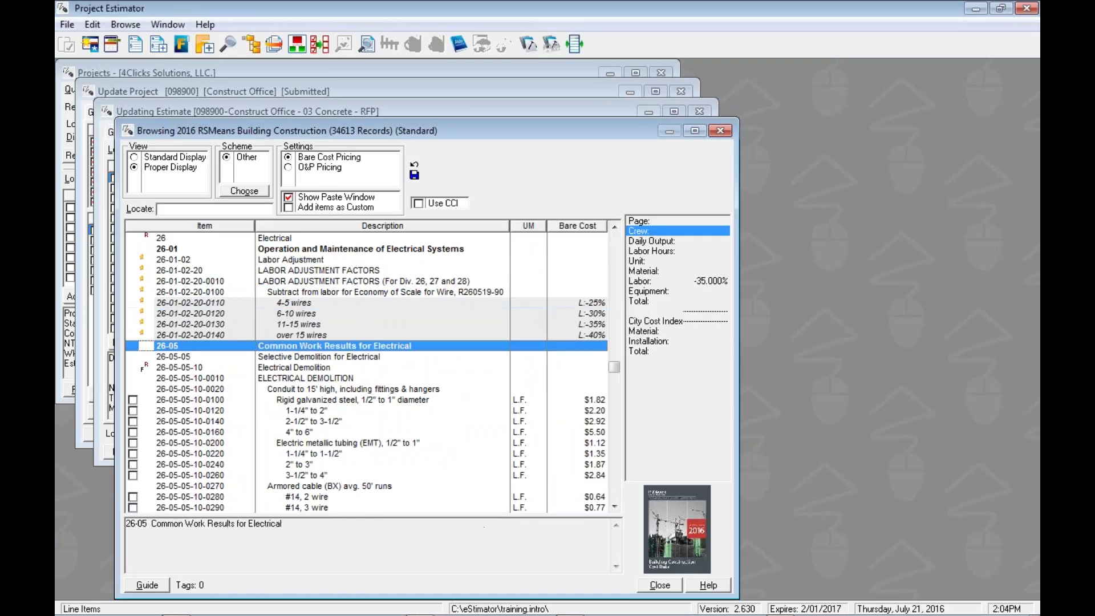
key("Down")
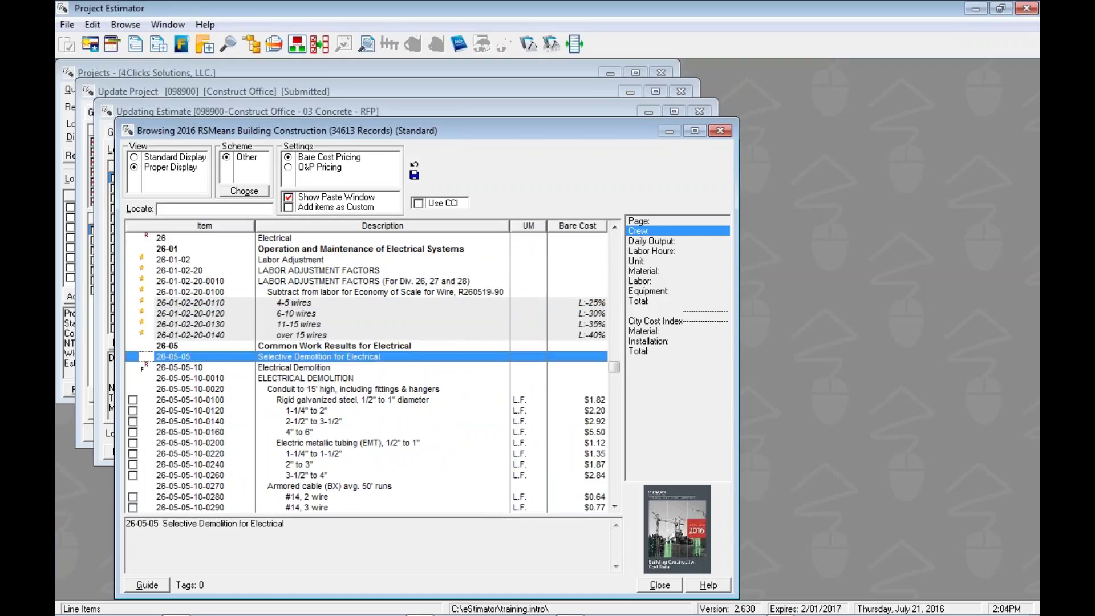